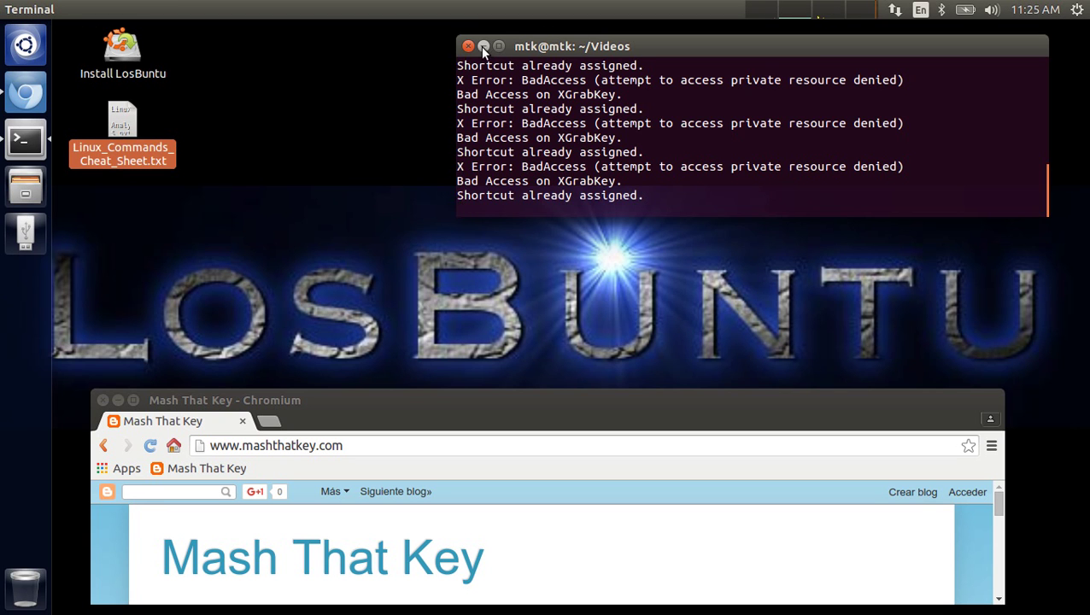
- Minimize the old terminal and the Chromium window showing Mash That Key, leaving the desktop
{"action": "left_click", "coordinate": [484, 46]}
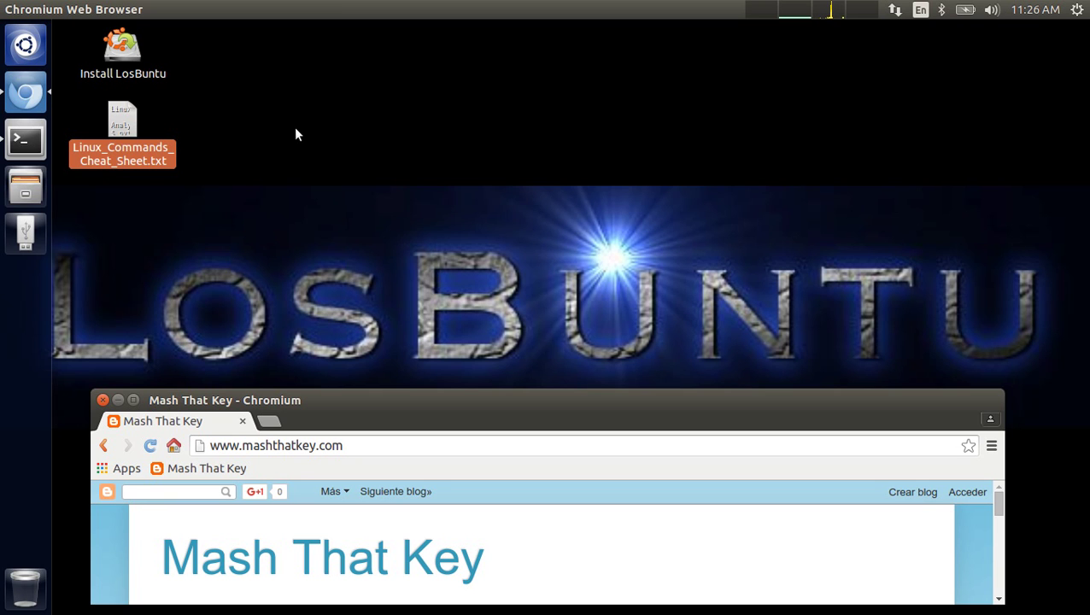
{"action": "left_click", "coordinate": [118, 400]}
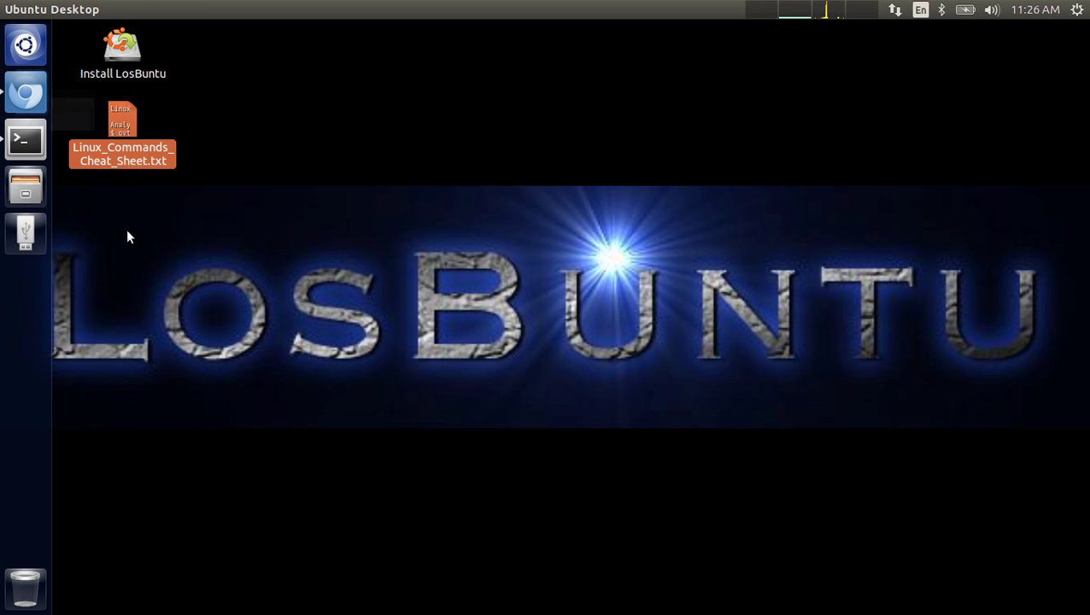
- Start a new terminal window from the launcher, moved up and enlarged
{"action": "right_click", "coordinate": [41, 137]}
{"action": "left_click", "coordinate": [78, 138]}
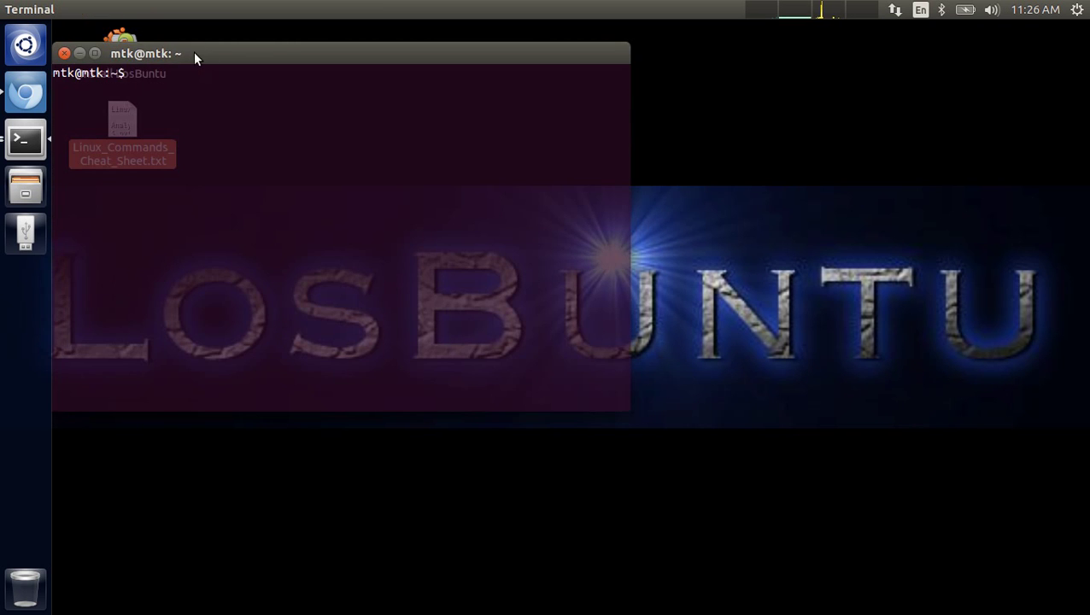
{"action": "left_click_drag", "start_coordinate": [193, 52], "coordinate": [274, 40]}
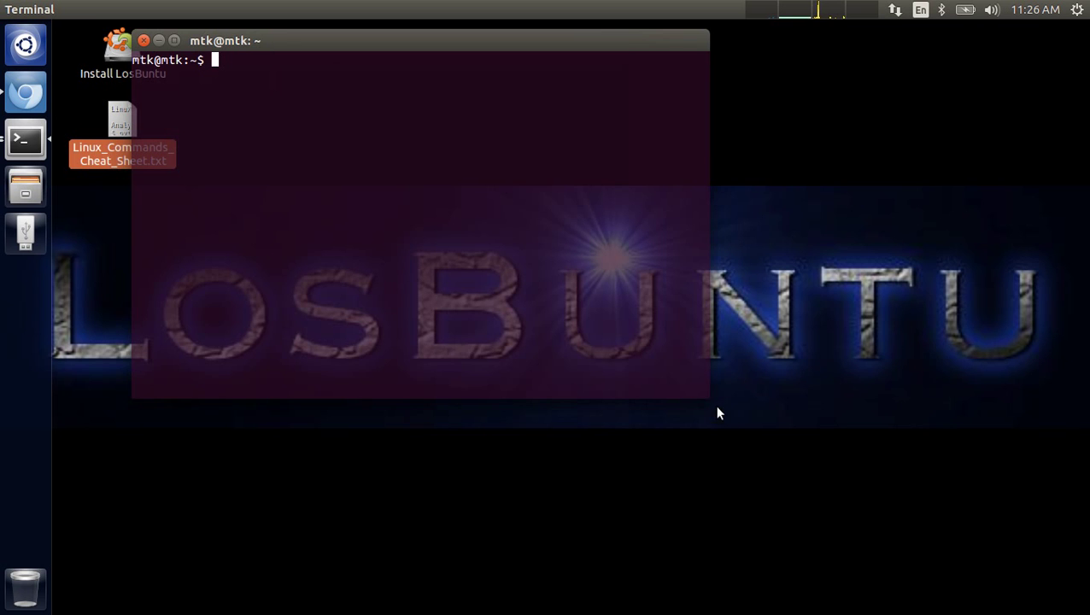
{"action": "left_click_drag", "start_coordinate": [712, 397], "coordinate": [1004, 572]}
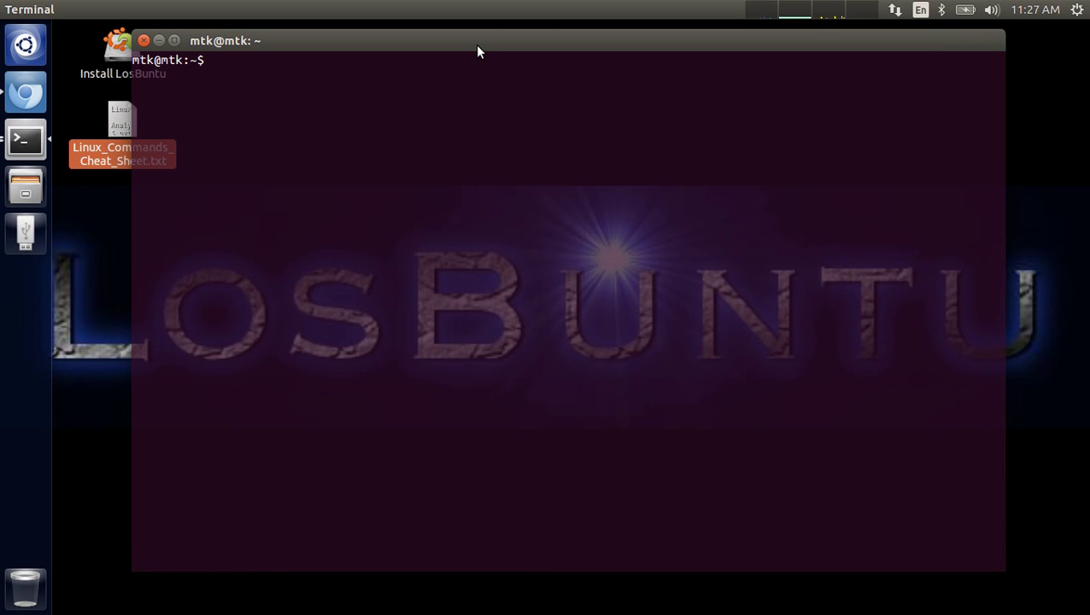
- Run sudo fdisk -l with the administrator password to list disks, including 63.3 GB /dev/sda
{"action": "type", "text": "sudo fdisk -l"}
{"action": "key", "text": "Return"}
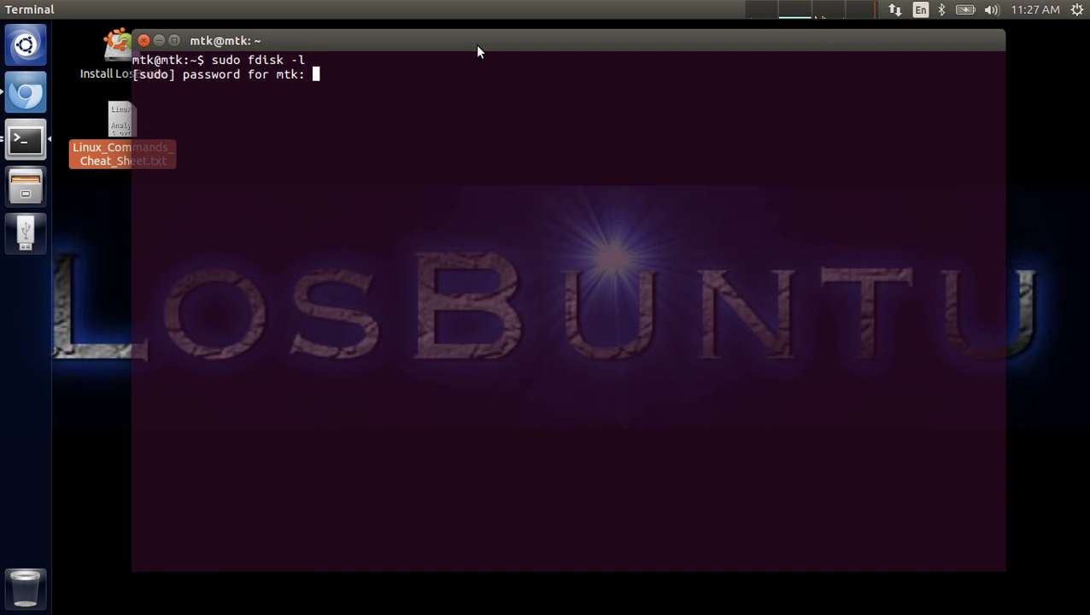
{"action": "key", "text": "Return"}
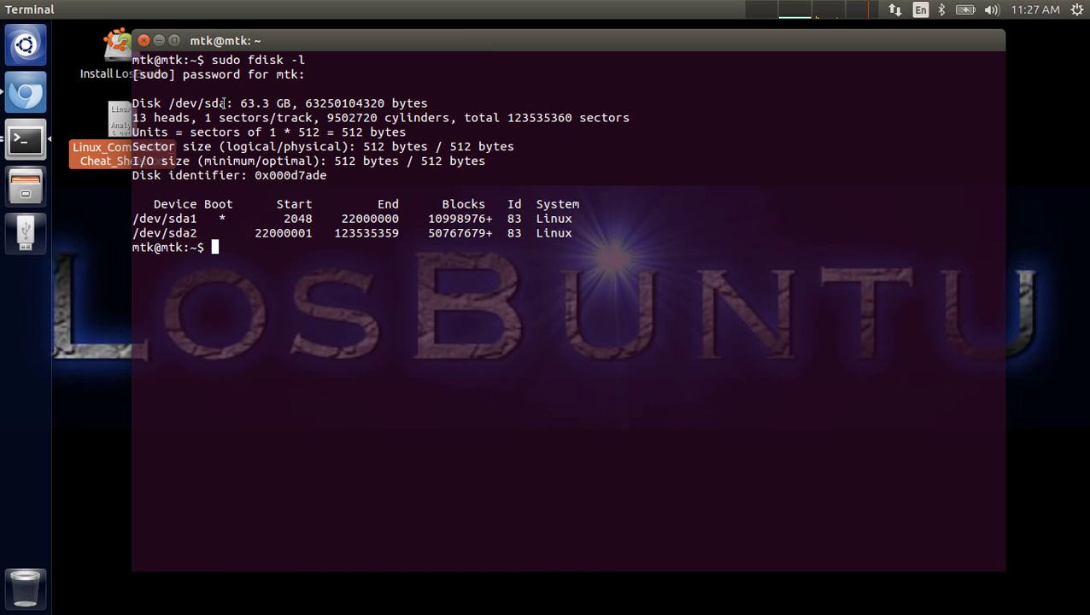
- Highlight /dev/sda in the fdisk listing, then add blank prompt lines beneath it
{"action": "left_click_drag", "start_coordinate": [227, 104], "coordinate": [134, 104]}
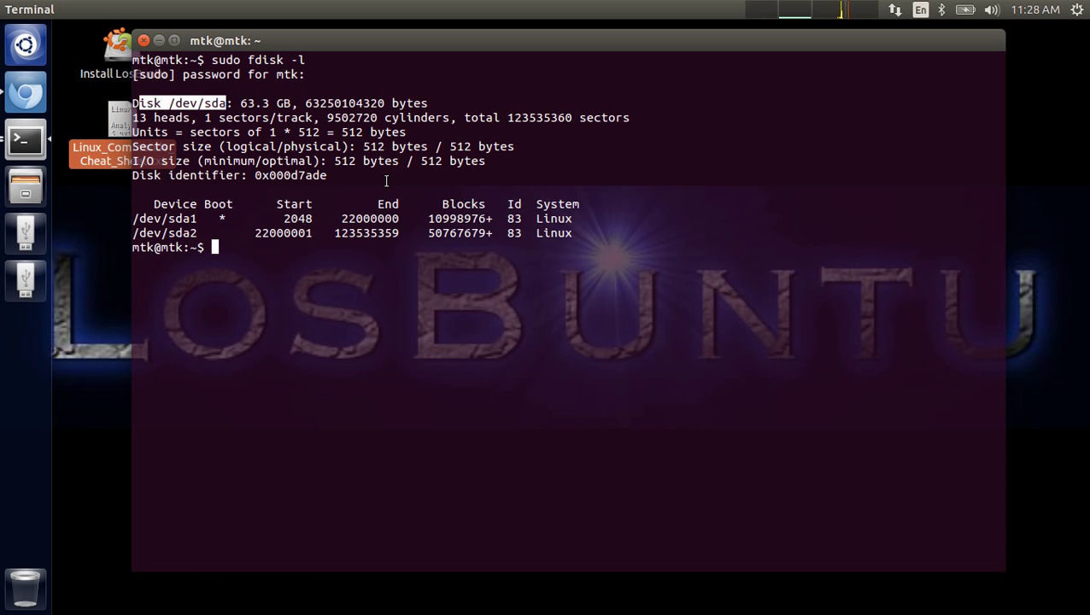
{"action": "left_click", "coordinate": [235, 104]}
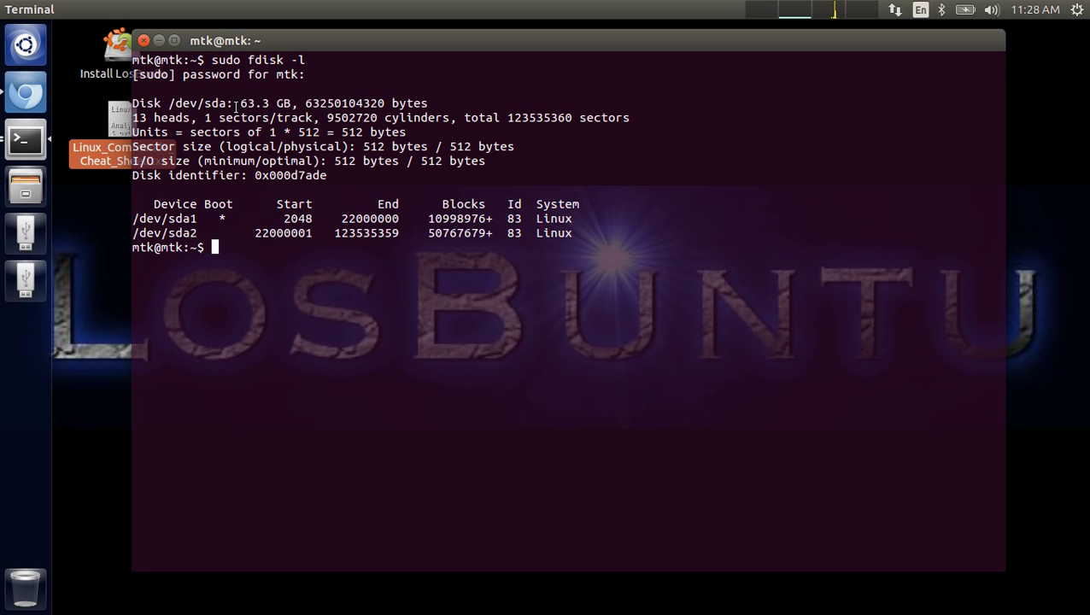
{"action": "key", "text": "Return"}
{"action": "key", "text": "Return"}
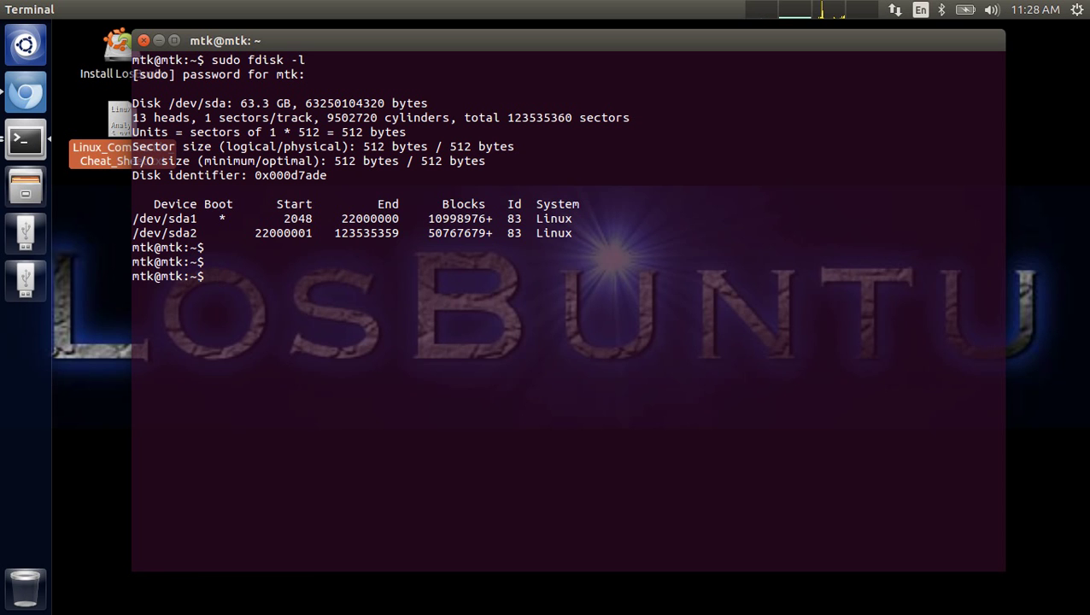
- Rerun sudo fdisk -l and highlight the new 64 MB /dev/sdb drive
{"action": "key", "text": "Up"}
{"action": "key", "text": "Return"}
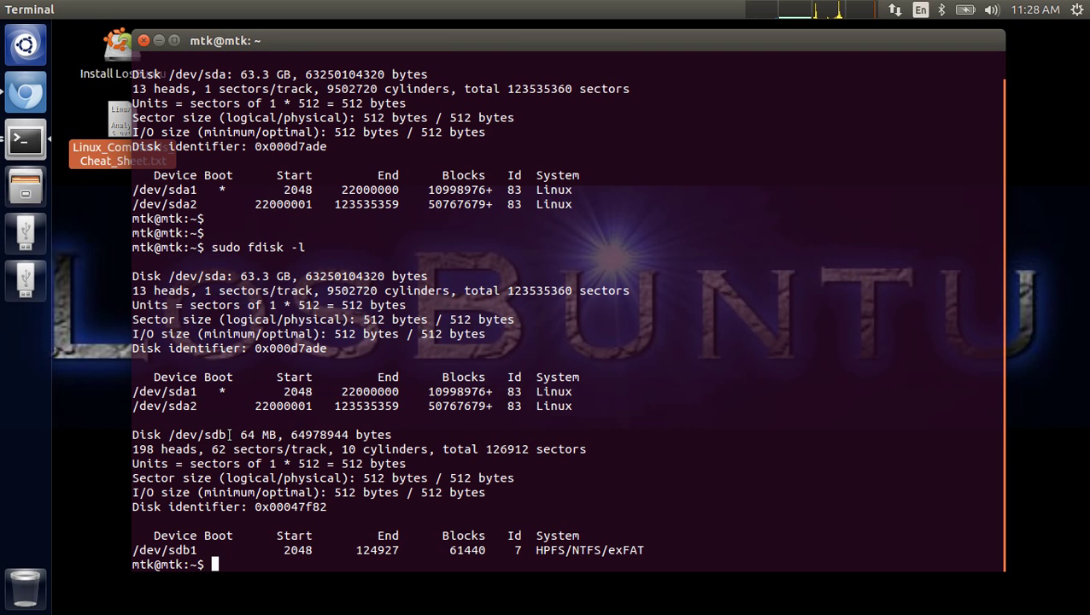
{"action": "left_click_drag", "start_coordinate": [227, 434], "coordinate": [172, 437]}
{"action": "left_click_drag", "start_coordinate": [278, 435], "coordinate": [242, 435]}
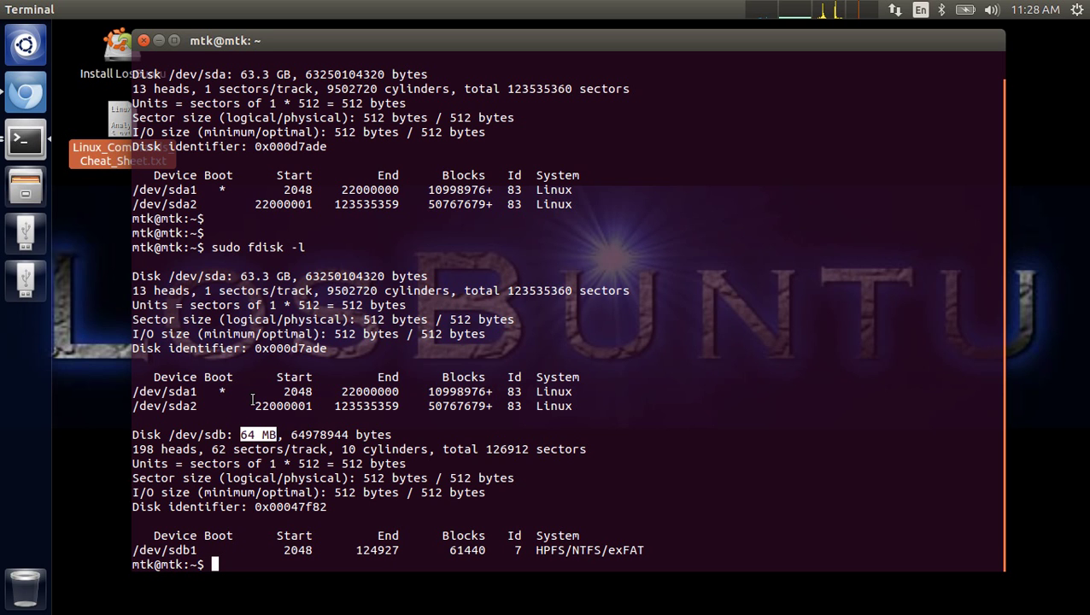
- Clear the screen, run df -h, and highlight /dev/sda1 mounted on /cdrom
{"action": "type", "text": "clear"}
{"action": "key", "text": "Return"}
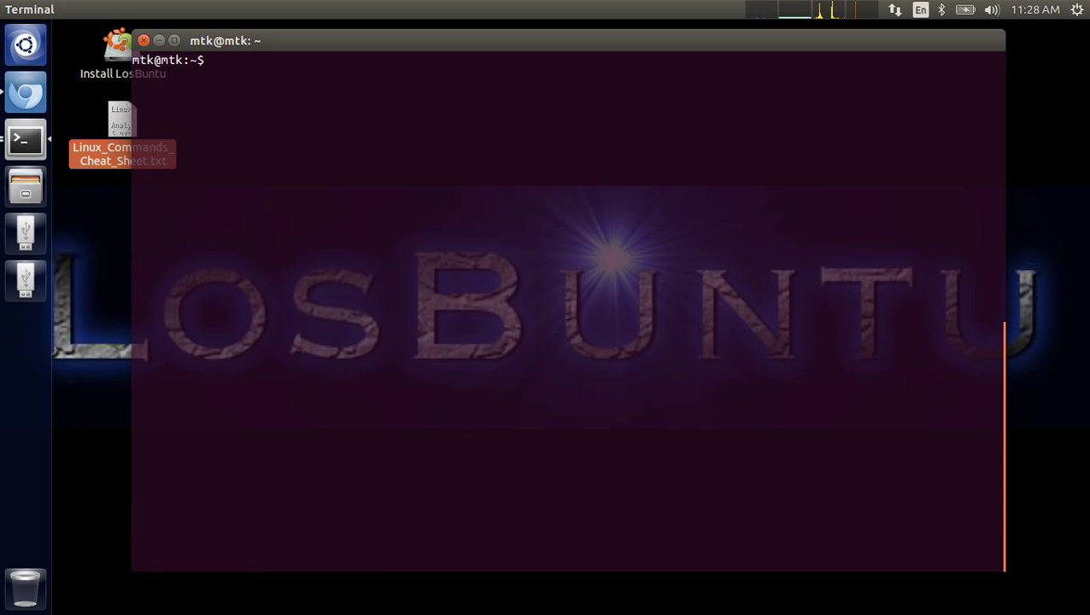
{"action": "type", "text": "df -h"}
{"action": "key", "text": "Return"}
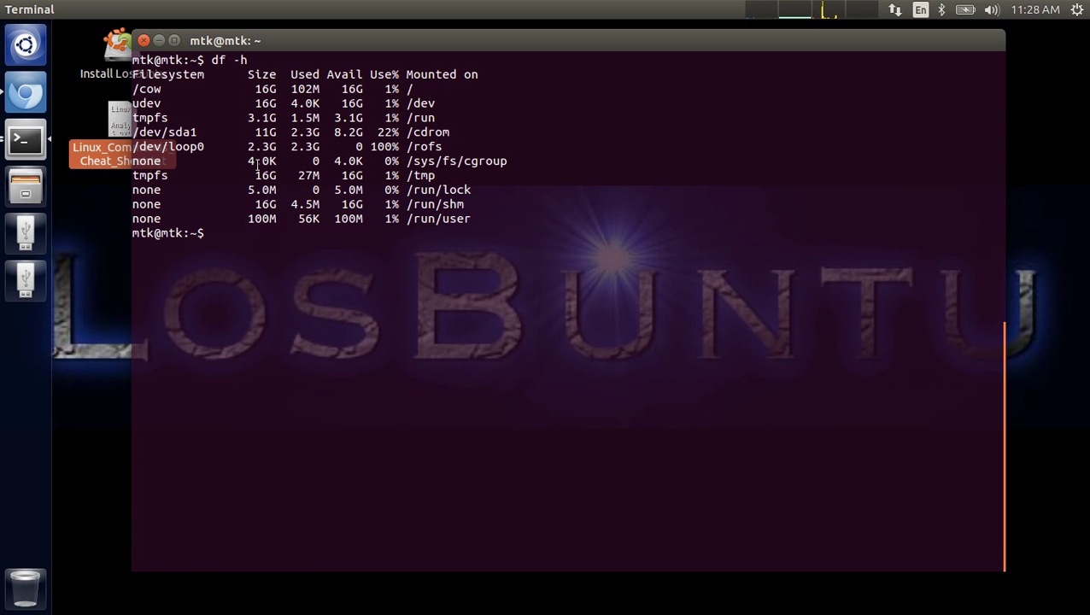
{"action": "left_click_drag", "start_coordinate": [198, 136], "coordinate": [171, 133]}
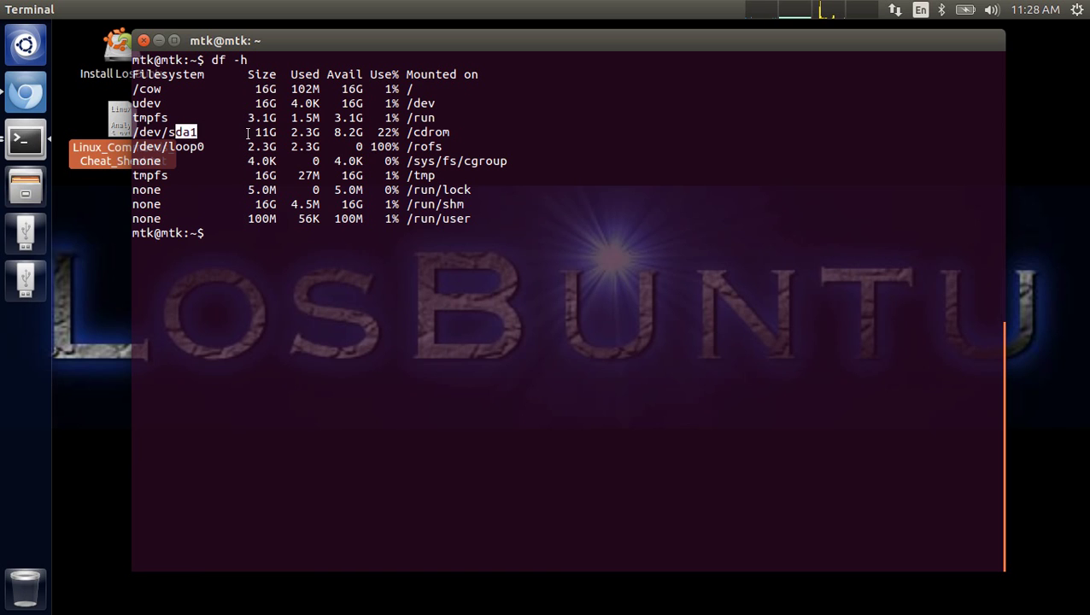
{"action": "left_click", "coordinate": [445, 133]}
{"action": "double_click", "coordinate": [444, 133]}
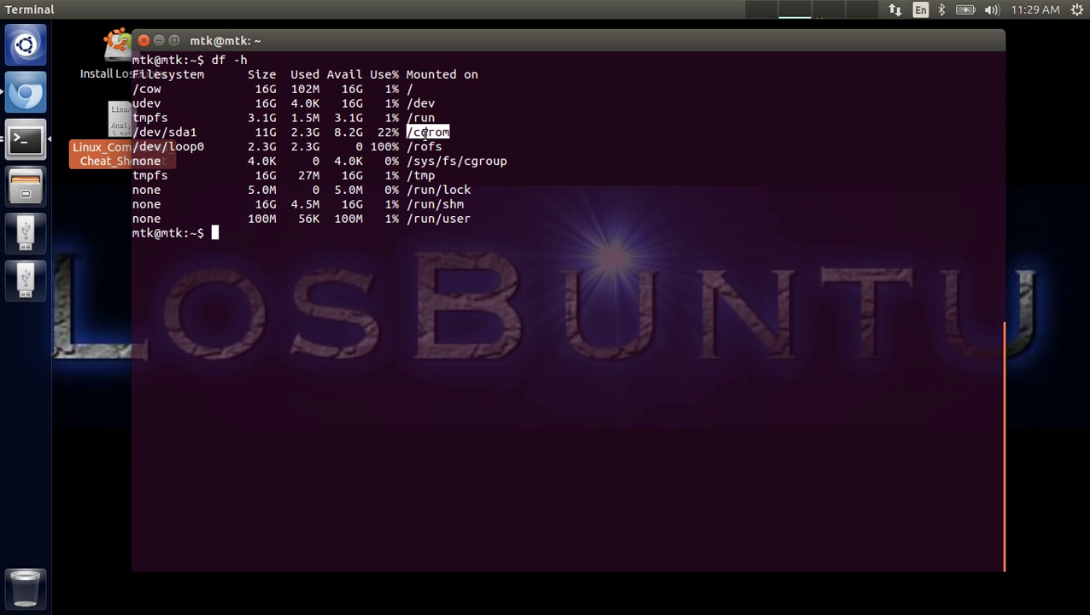
{"action": "type", "text": "md5sum /dev/"}
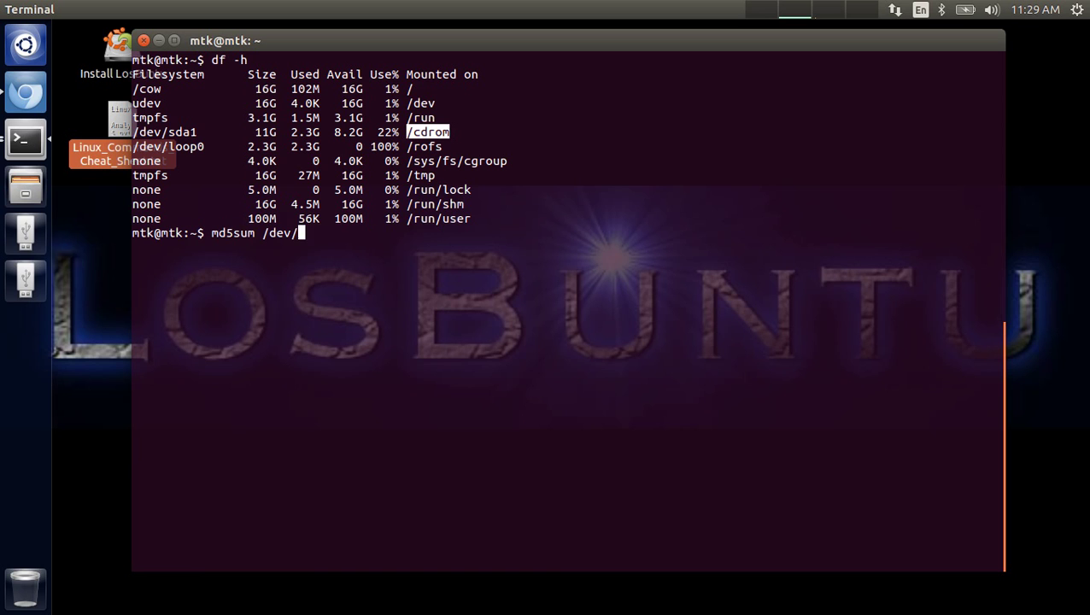
{"action": "type", "text": "sdb"}
{"action": "key", "text": "Left"}
{"action": "key", "text": "Left"}
{"action": "key", "text": "Left"}
{"action": "key", "text": "Left"}
{"action": "key", "text": "Left"}
{"action": "key", "text": "Left"}
{"action": "key", "text": "Left"}
{"action": "key", "text": "Left"}
{"action": "key", "text": "Left"}
{"action": "key", "text": "Left"}
{"action": "key", "text": "Left"}
{"action": "key", "text": "Left"}
{"action": "key", "text": "Left"}
{"action": "key", "text": "Left"}
{"action": "key", "text": "Left"}
{"action": "type", "text": "sudo"}
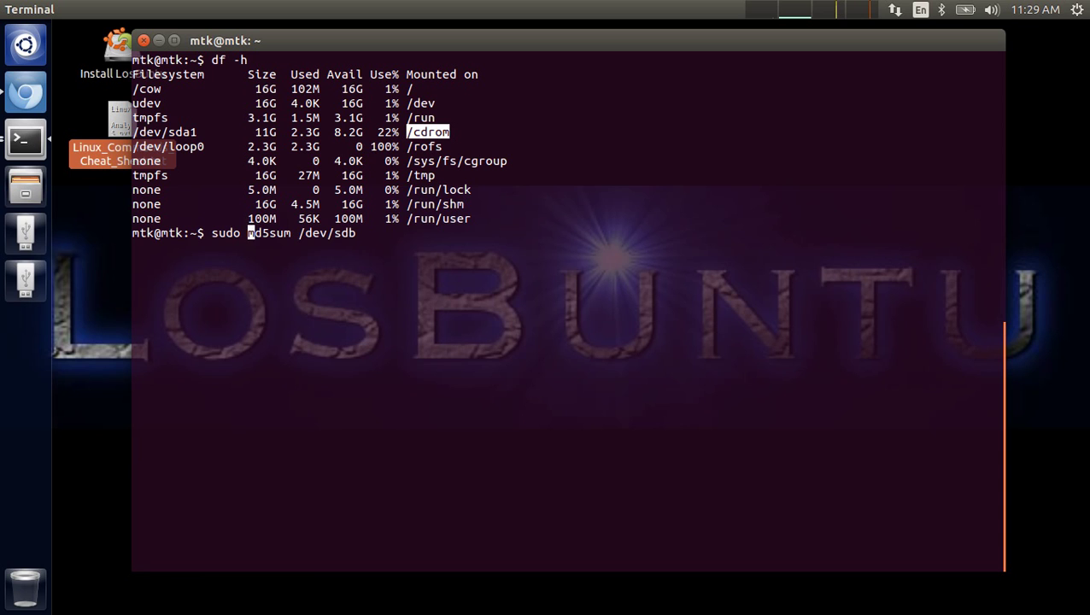
{"action": "key", "text": "Return"}
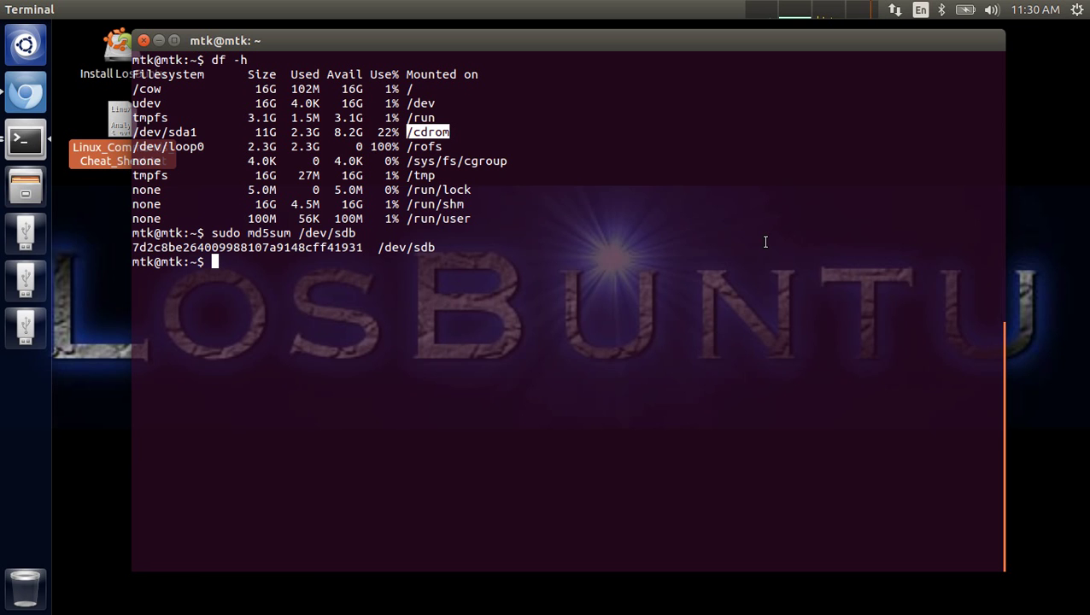
- Clear and rerun the disk listing, highlighting /dev/sda, 64 MB /dev/sdb and 15.7 GB /dev/sdc
{"action": "type", "text": "clear"}
{"action": "key", "text": "Return"}
{"action": "key", "text": "Up"}
{"action": "key", "text": "Up"}
{"action": "key", "text": "Up"}
{"action": "key", "text": "Up"}
{"action": "key", "text": "Up"}
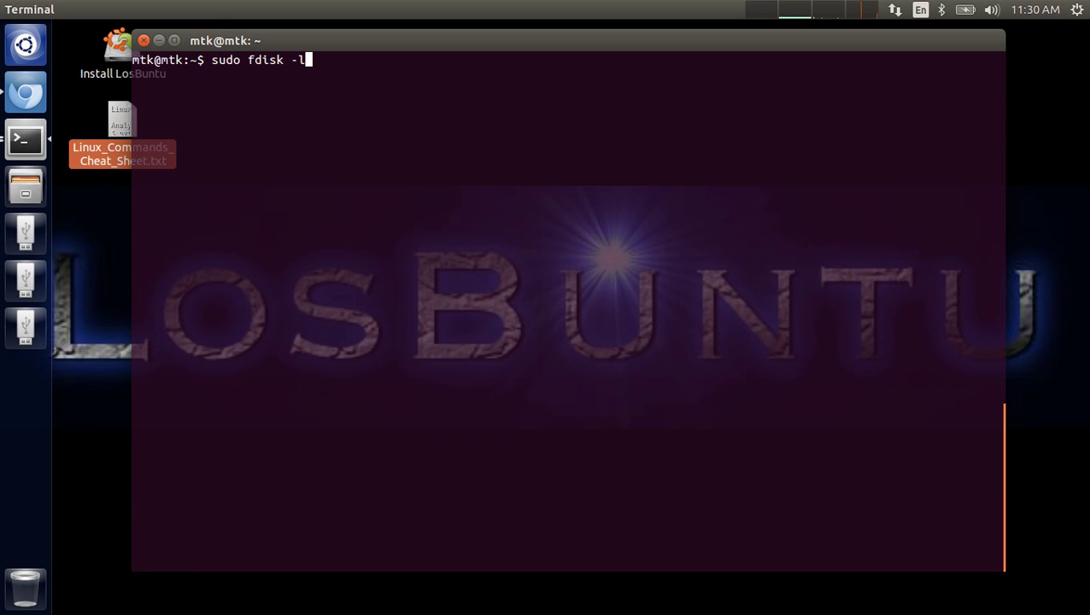
{"action": "key", "text": "Return"}
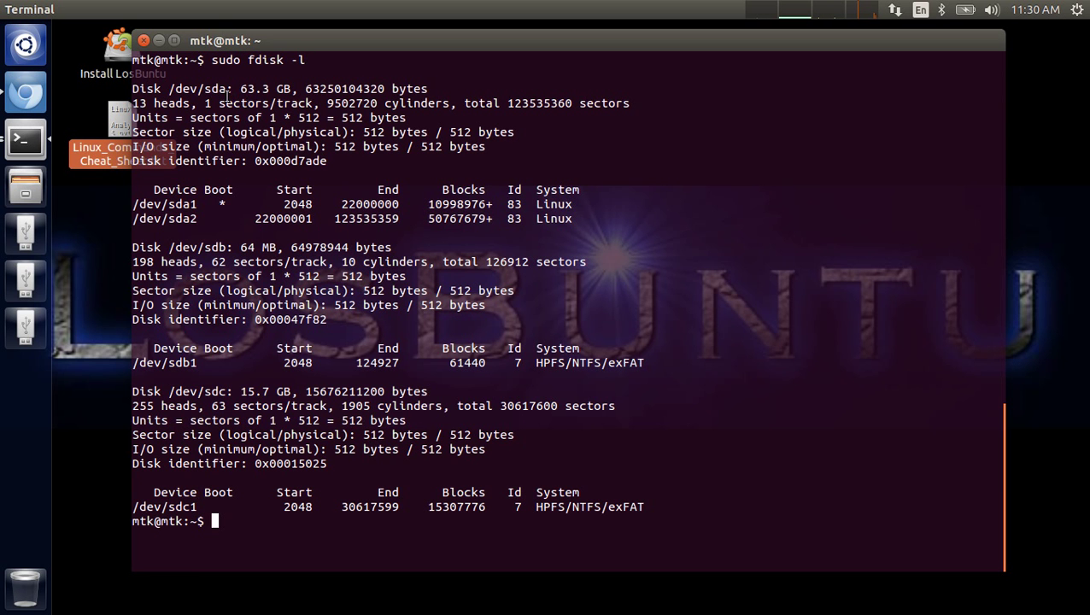
{"action": "left_click_drag", "start_coordinate": [227, 89], "coordinate": [212, 89]}
{"action": "left_click_drag", "start_coordinate": [227, 247], "coordinate": [197, 247]}
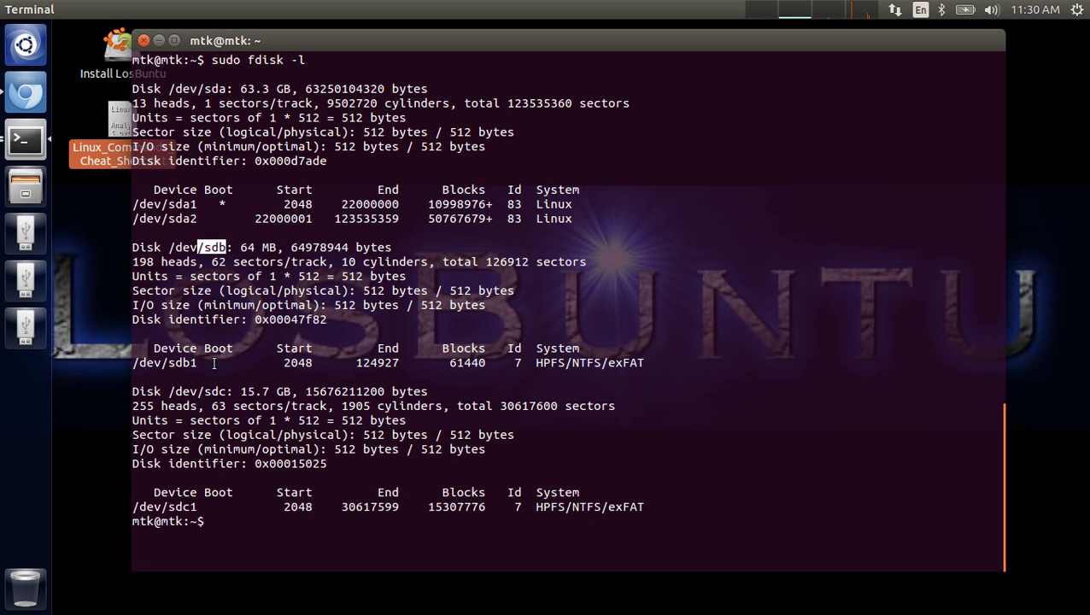
{"action": "left_click_drag", "start_coordinate": [227, 391], "coordinate": [206, 391]}
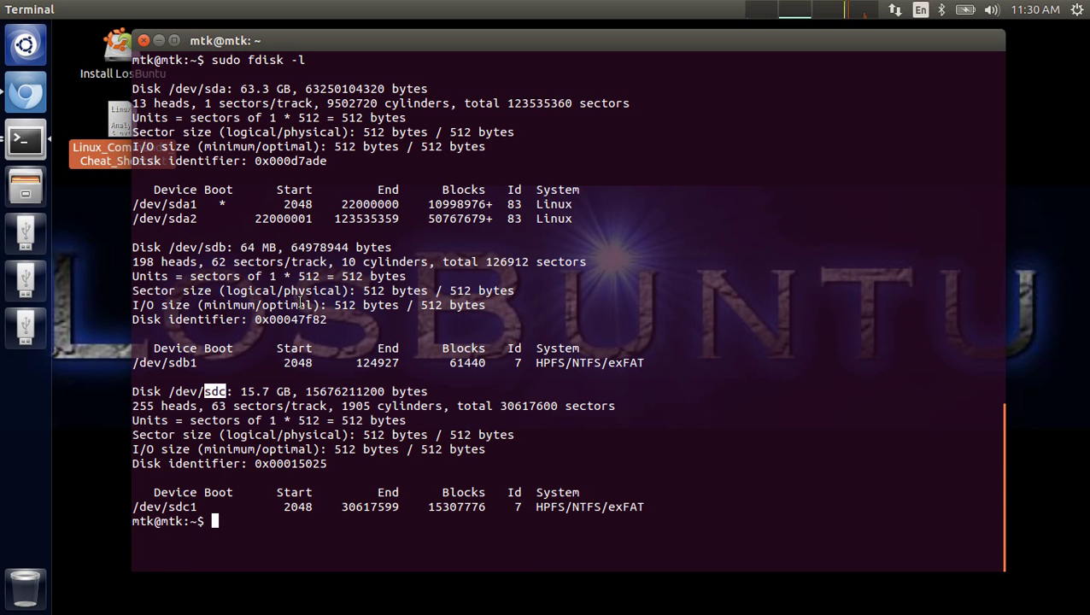
- Clear the screen, run df -h, and highlight the /run/user mount
{"action": "type", "text": "clear"}
{"action": "key", "text": "Return"}
{"action": "type", "text": "df -h"}
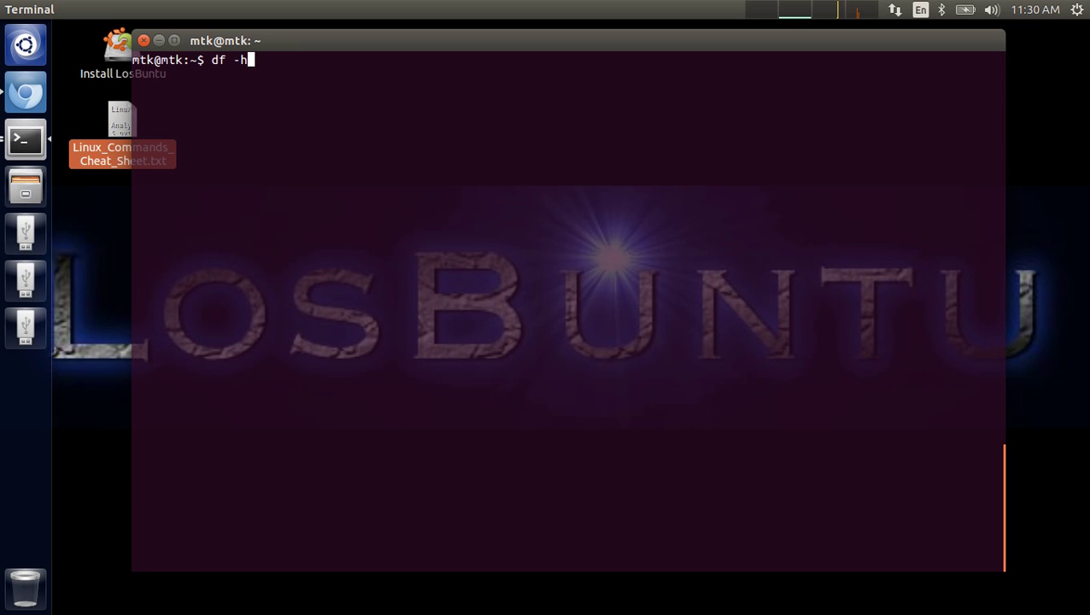
{"action": "key", "text": "Return"}
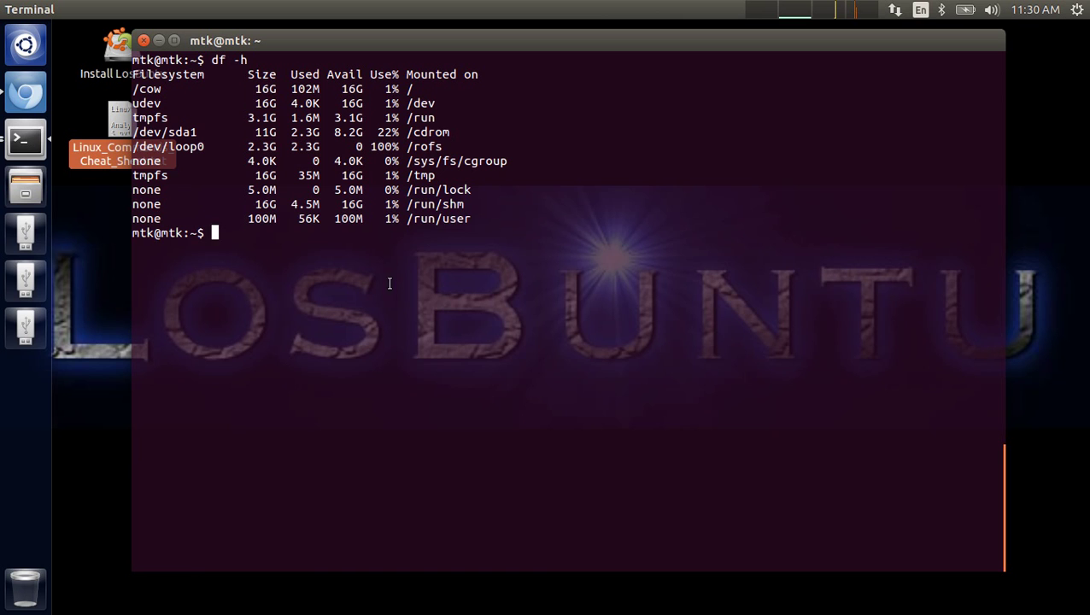
{"action": "double_click", "coordinate": [470, 221]}
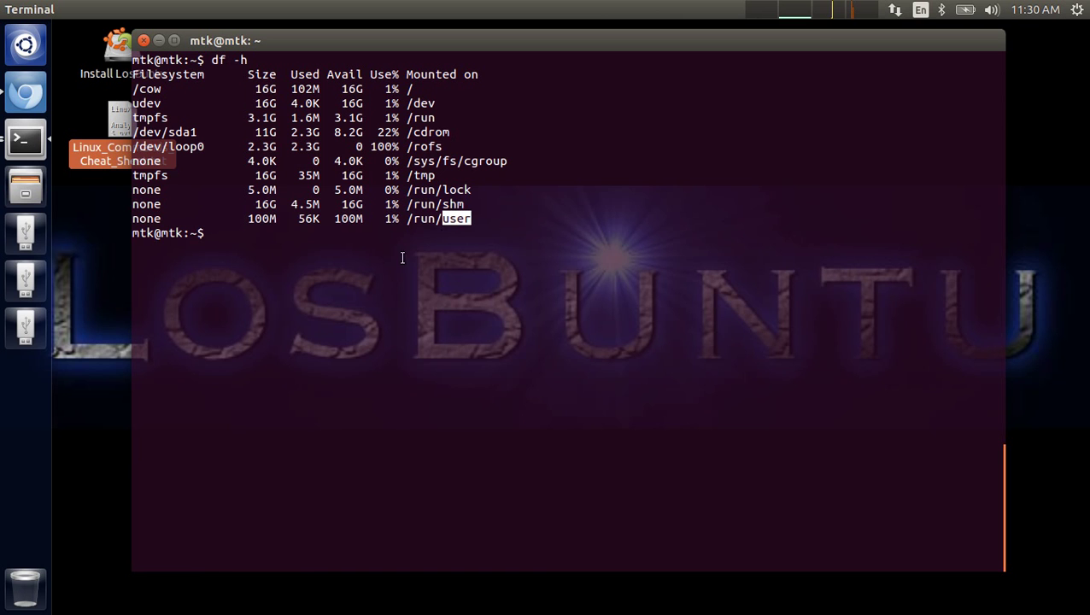
- Mount the storage drive, close its window, and confirm /dev/sdc1 on /media/mtk/storage via df -h
{"action": "left_click", "coordinate": [26, 328]}
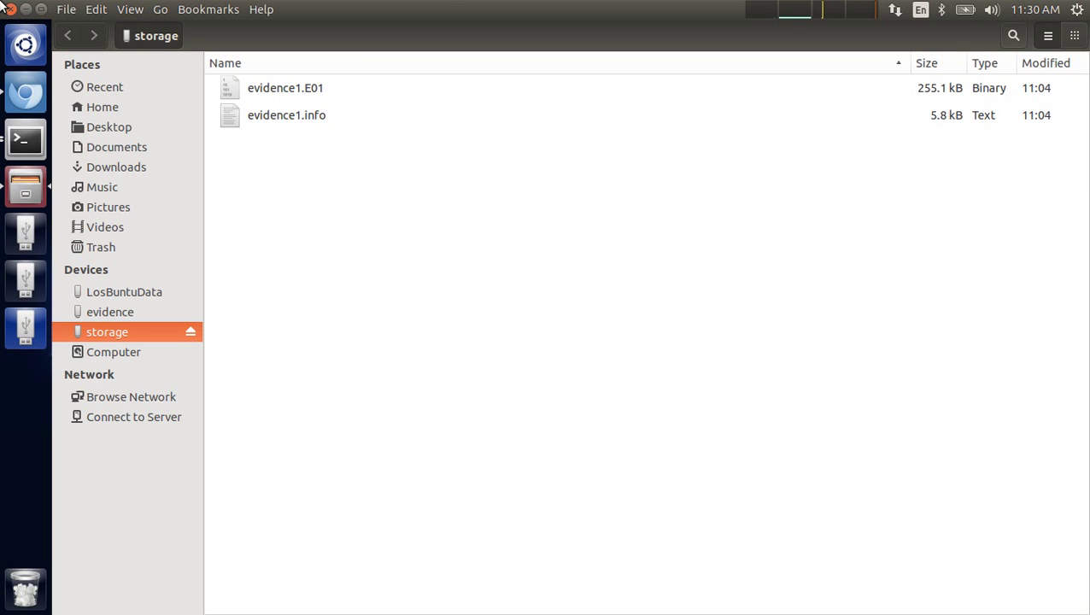
{"action": "left_click", "coordinate": [10, 9]}
{"action": "type", "text": "df -h"}
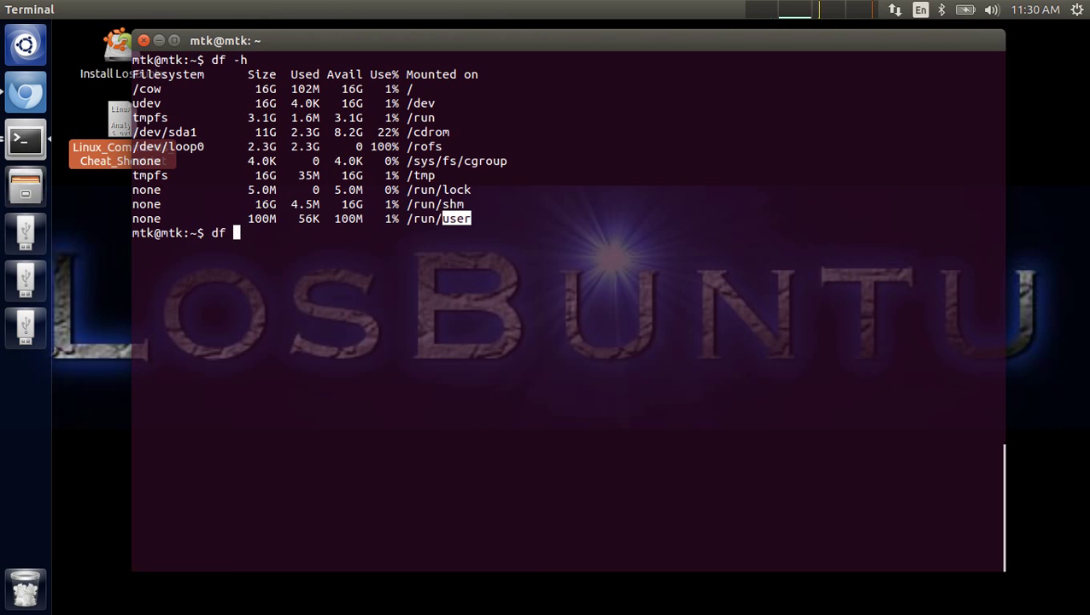
{"action": "key", "text": "Return"}
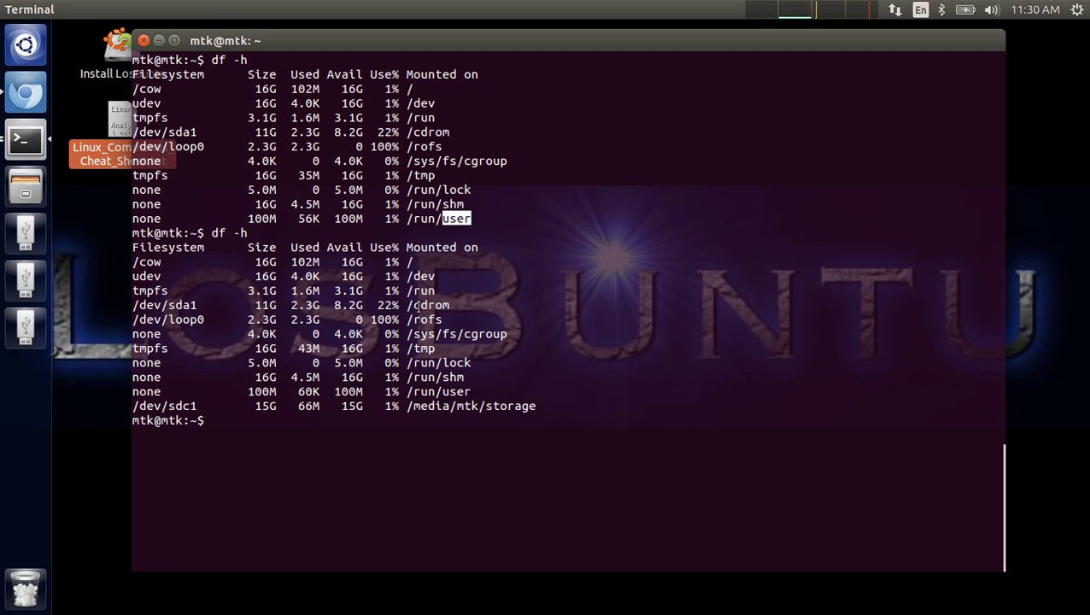
{"action": "left_click_drag", "start_coordinate": [537, 406], "coordinate": [414, 406]}
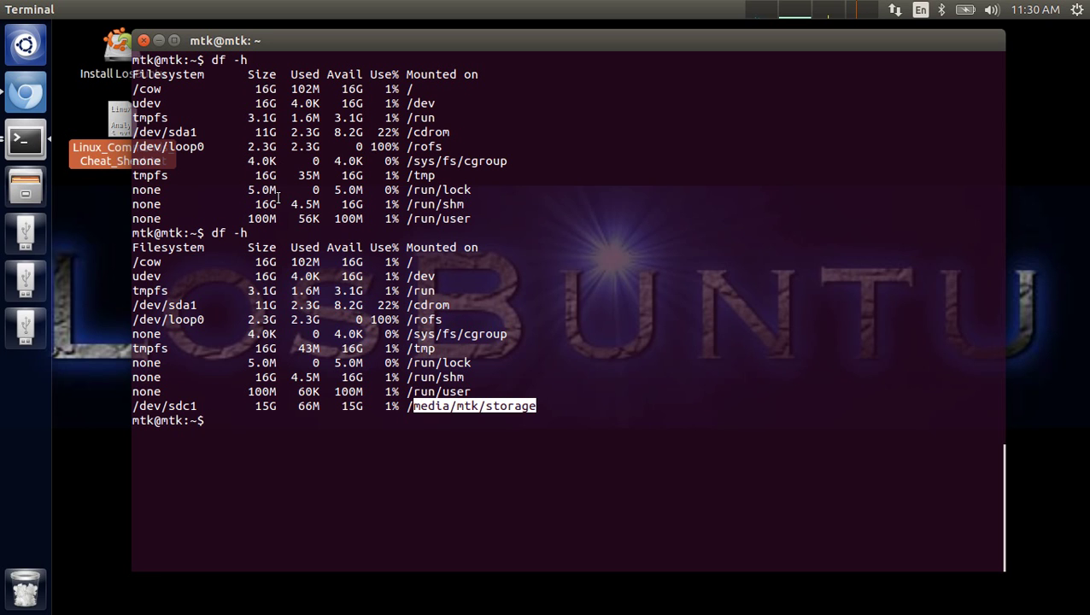
{"action": "scroll", "coordinate": [282, 213], "scroll_direction": "up", "scroll_amount": 13}
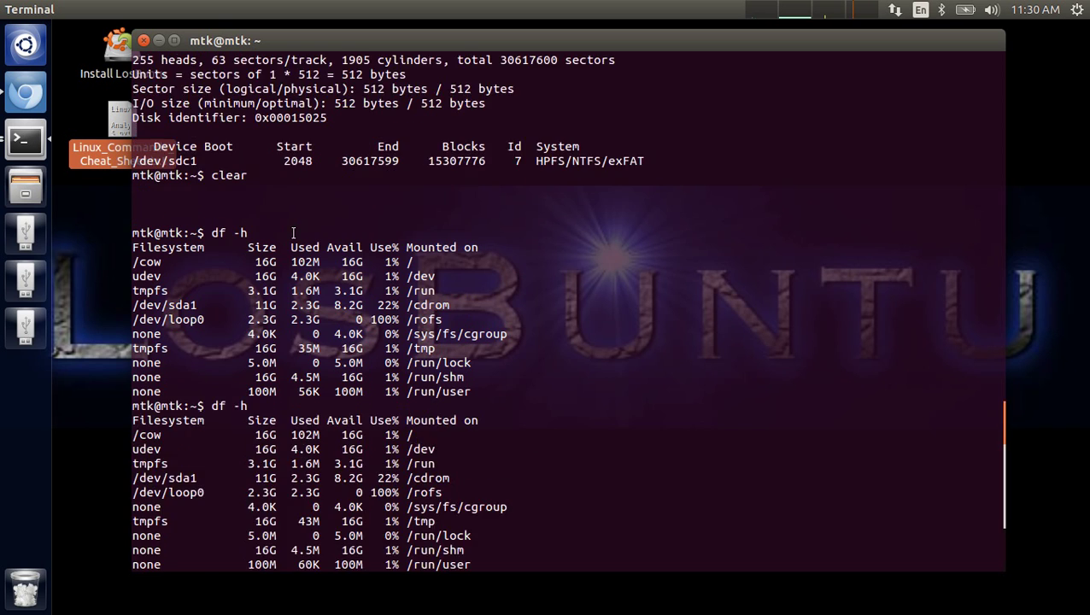
{"action": "scroll", "coordinate": [293, 232], "scroll_direction": "up", "scroll_amount": 3}
{"action": "scroll", "coordinate": [293, 232], "scroll_direction": "down", "scroll_amount": 11}
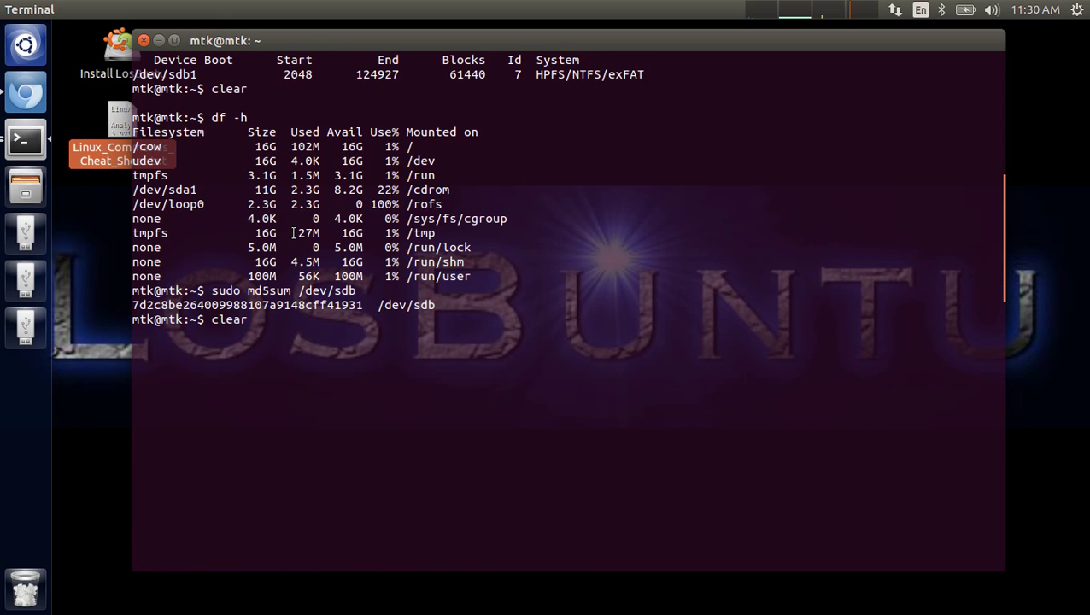
- Minimize Terminal and launch Guymager from Dash, entering the administrator password
{"action": "left_click", "coordinate": [160, 40]}
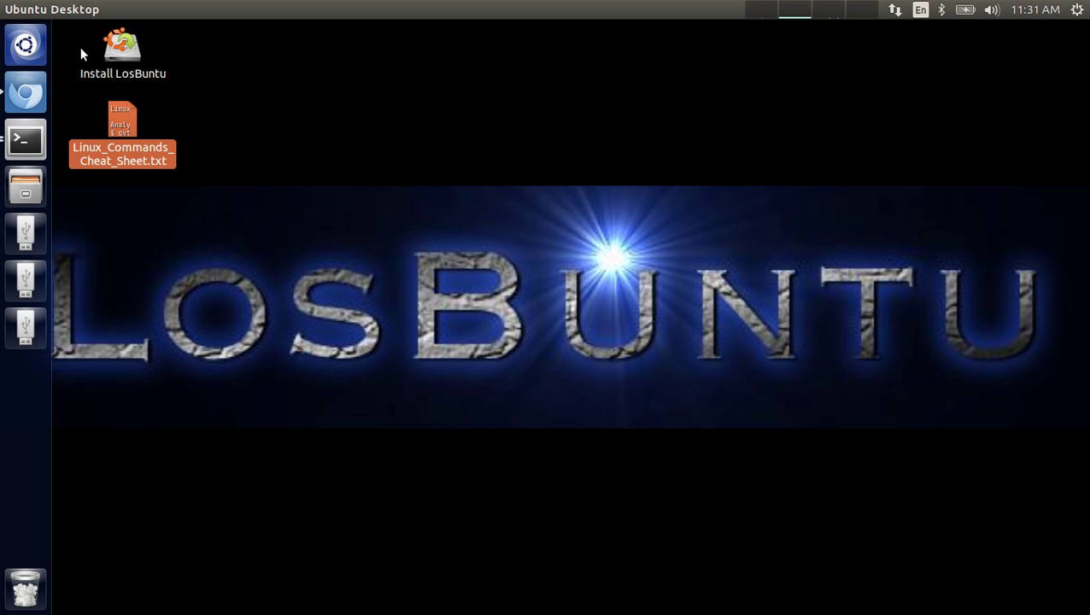
{"action": "left_click", "coordinate": [26, 45]}
{"action": "type", "text": "gu"}
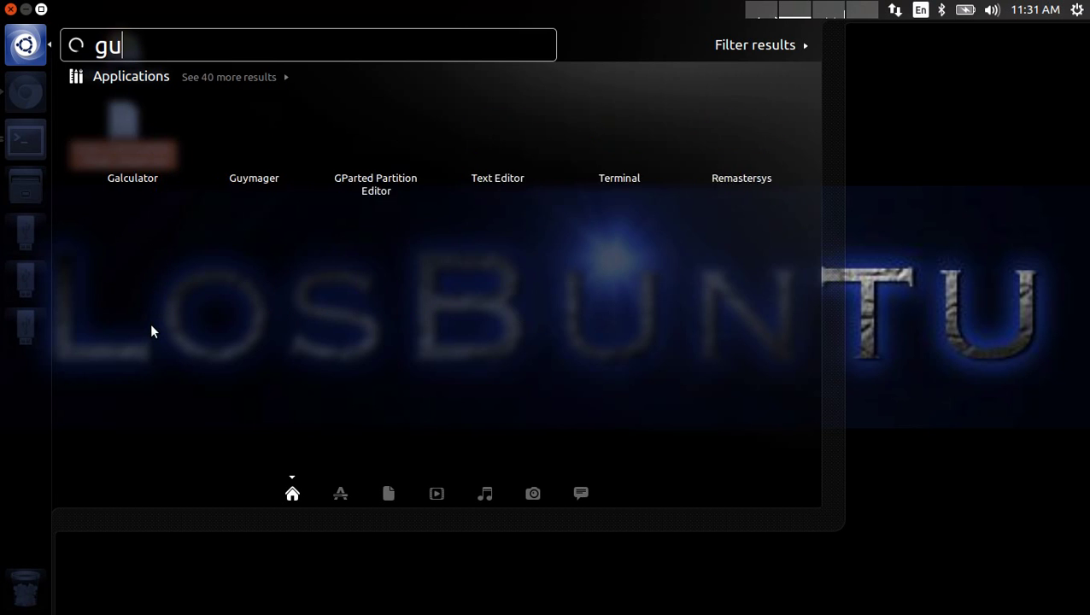
{"action": "type", "text": "ymage"}
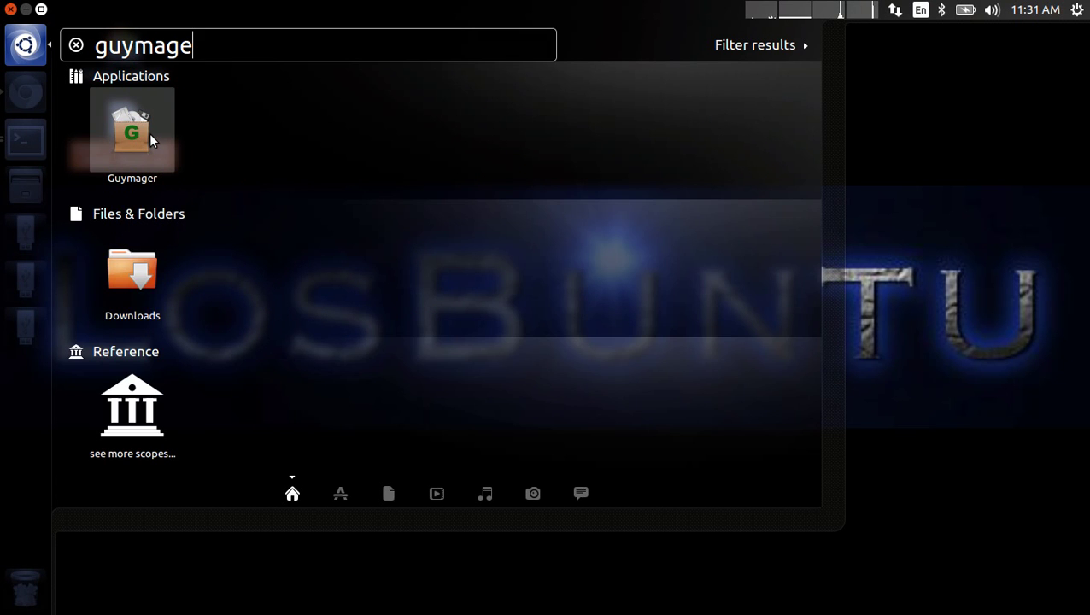
{"action": "left_click", "coordinate": [147, 162]}
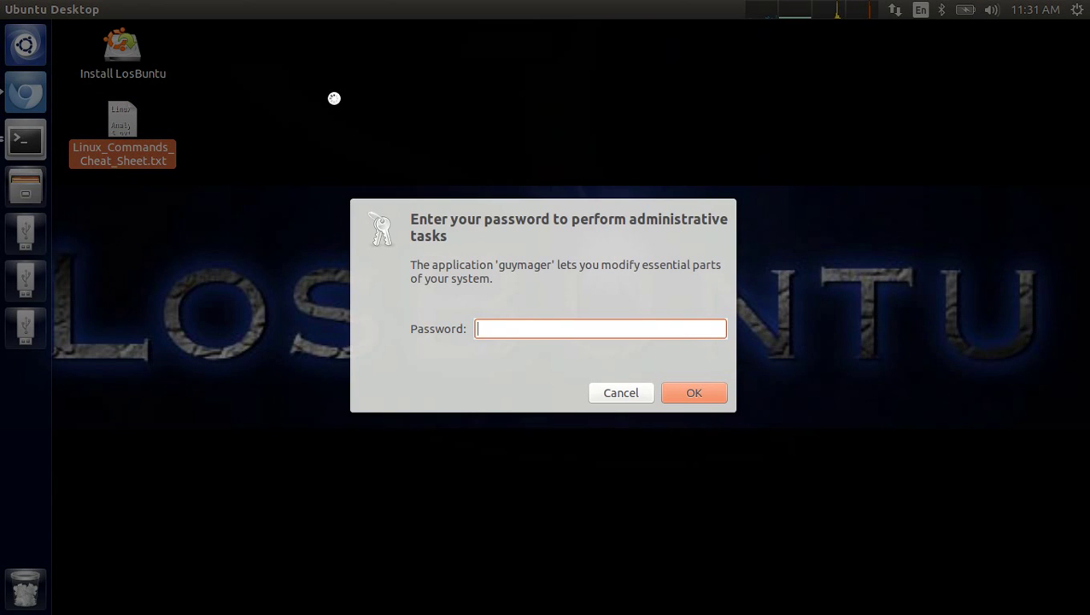
{"action": "key", "text": "Return"}
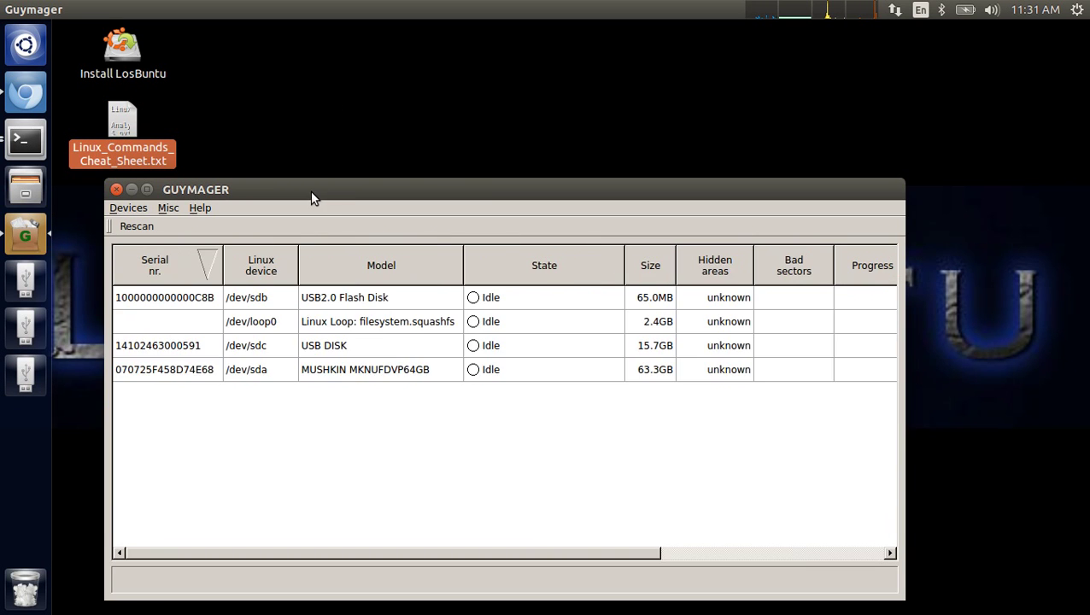
- Inspect the /dev/sda, /dev/sdb and /dev/sdc drive details, ending on /dev/sdb, and widen the window
{"action": "left_click_drag", "start_coordinate": [310, 190], "coordinate": [298, 92]}
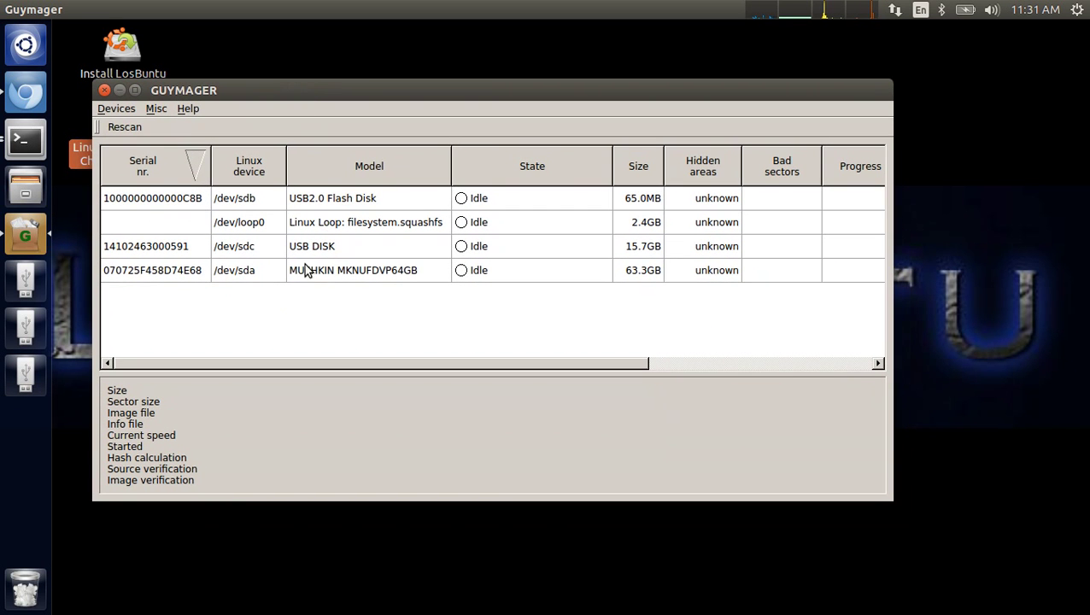
{"action": "left_click", "coordinate": [267, 267]}
{"action": "left_click", "coordinate": [268, 210]}
{"action": "left_click", "coordinate": [266, 250]}
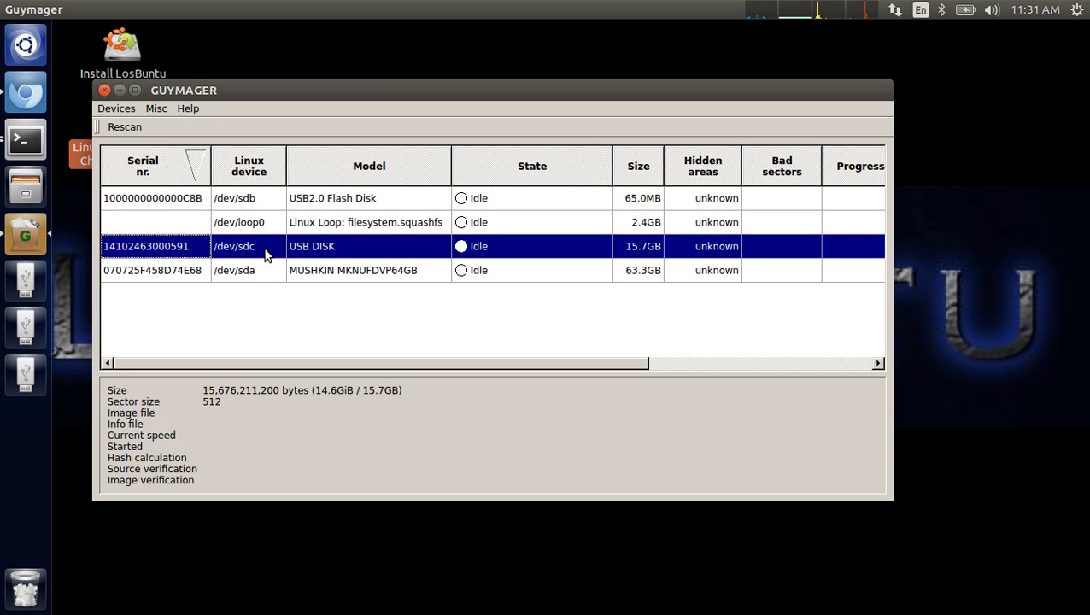
{"action": "left_click", "coordinate": [266, 205]}
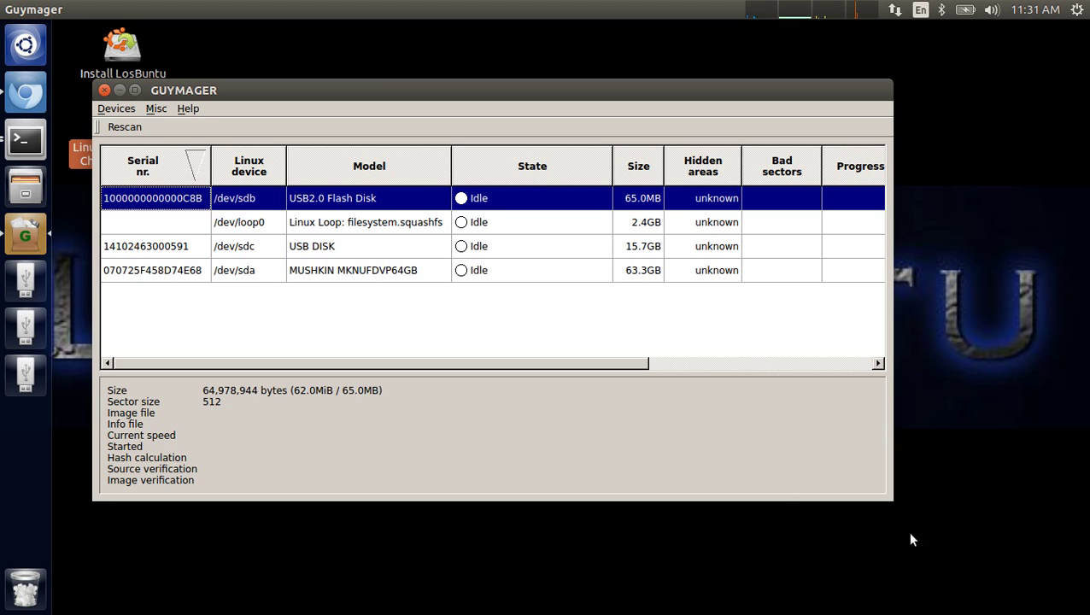
{"action": "left_click_drag", "start_coordinate": [893, 501], "coordinate": [1068, 509]}
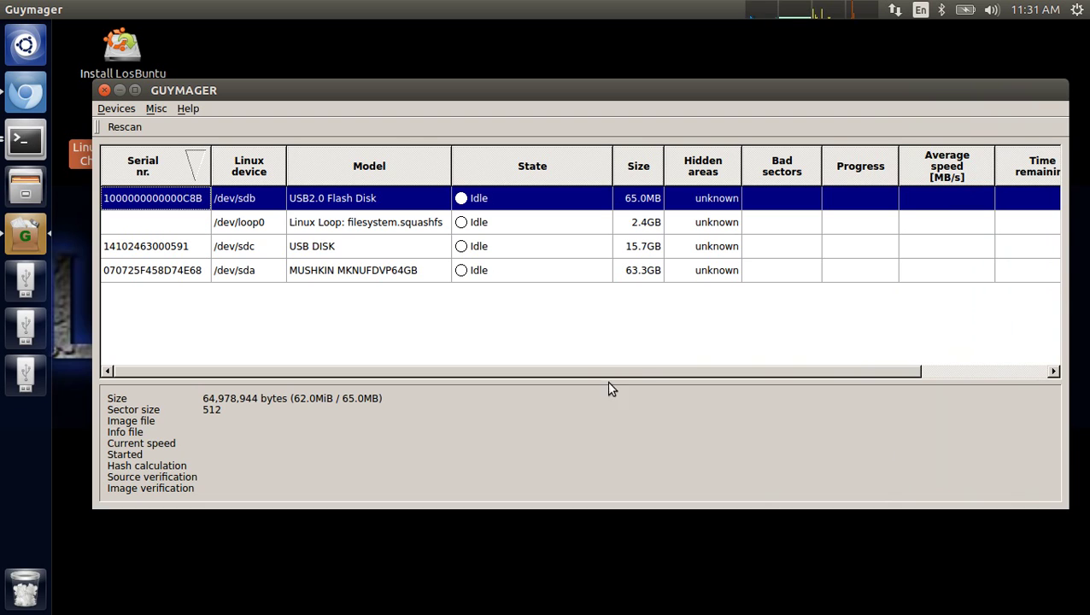
- Start Acquire image for /dev/sdb and keep Expert Witness Format rather than Linux dd raw
{"action": "right_click", "coordinate": [276, 201]}
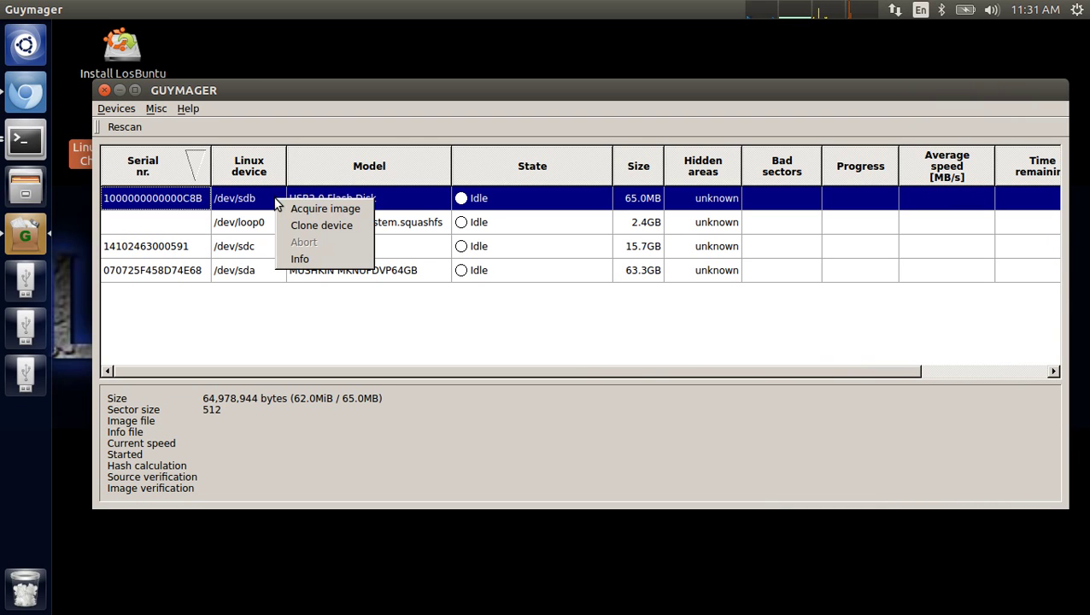
{"action": "left_click", "coordinate": [364, 214]}
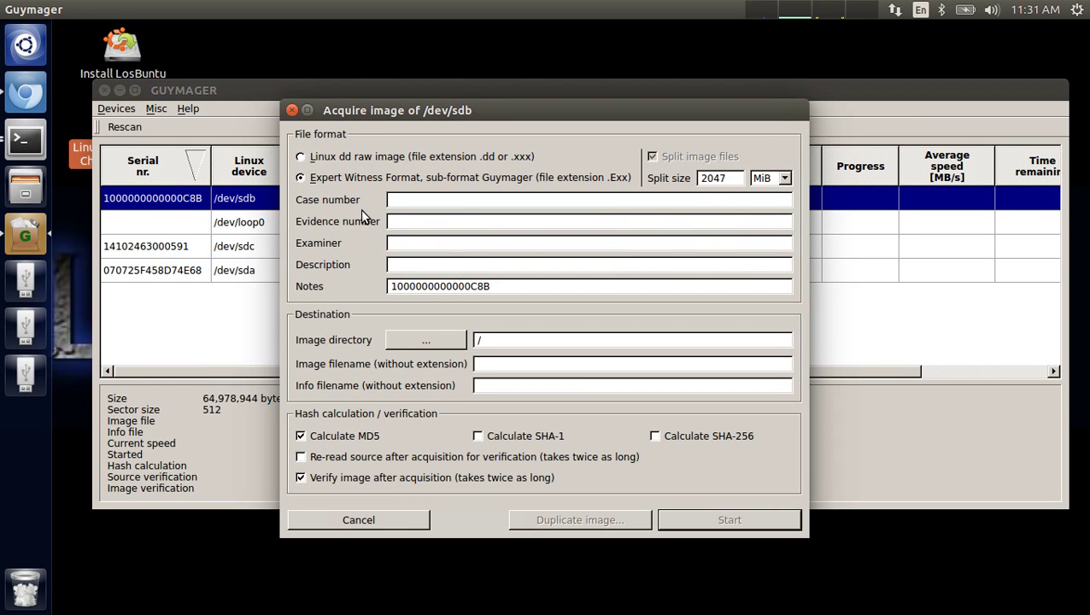
{"action": "left_click_drag", "start_coordinate": [351, 110], "coordinate": [321, 58]}
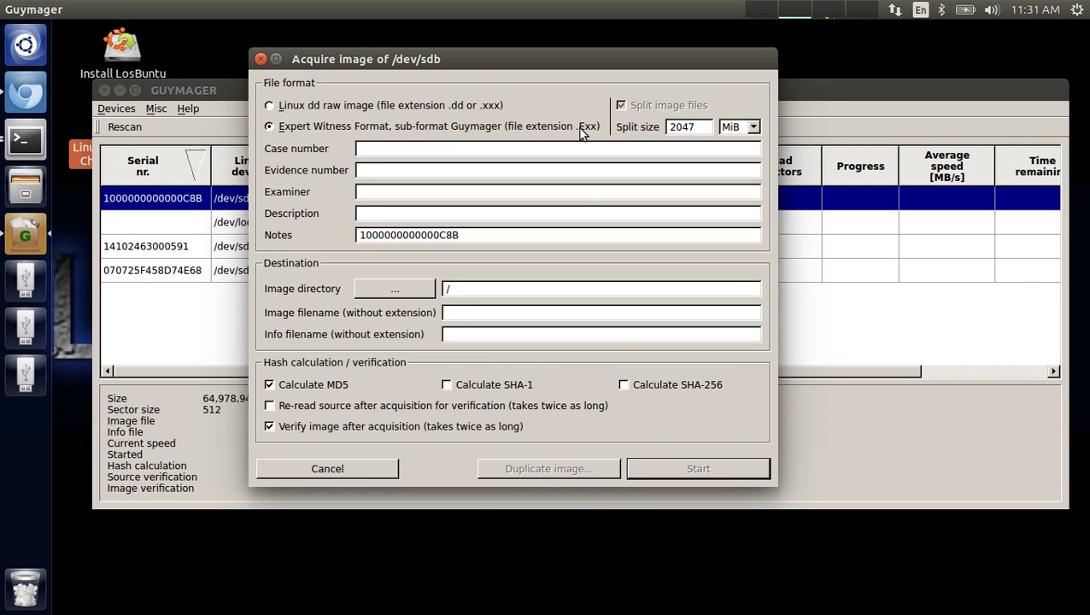
{"action": "left_click", "coordinate": [308, 107]}
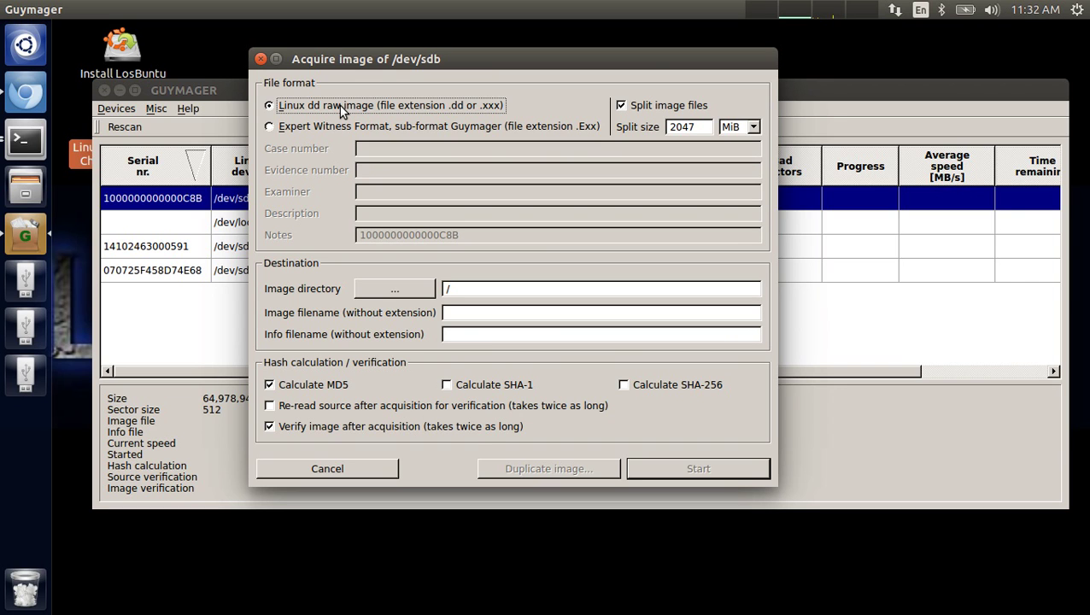
{"action": "left_click", "coordinate": [321, 128]}
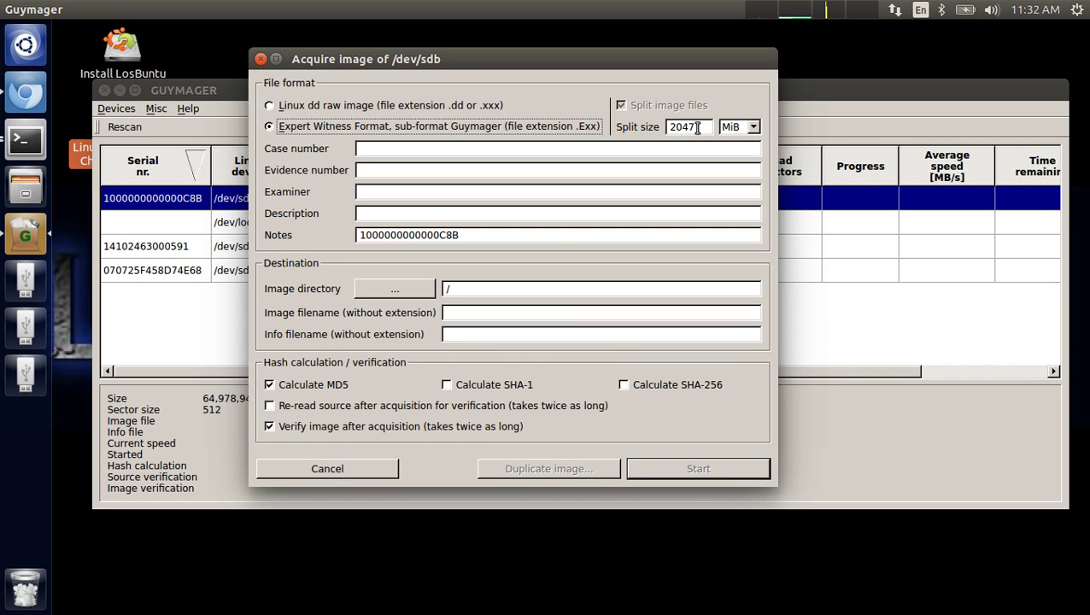
- Enter split size 1500 and step through the Case number, Evidence number and Examiner fields
{"action": "double_click", "coordinate": [695, 127]}
{"action": "type", "text": "1500"}
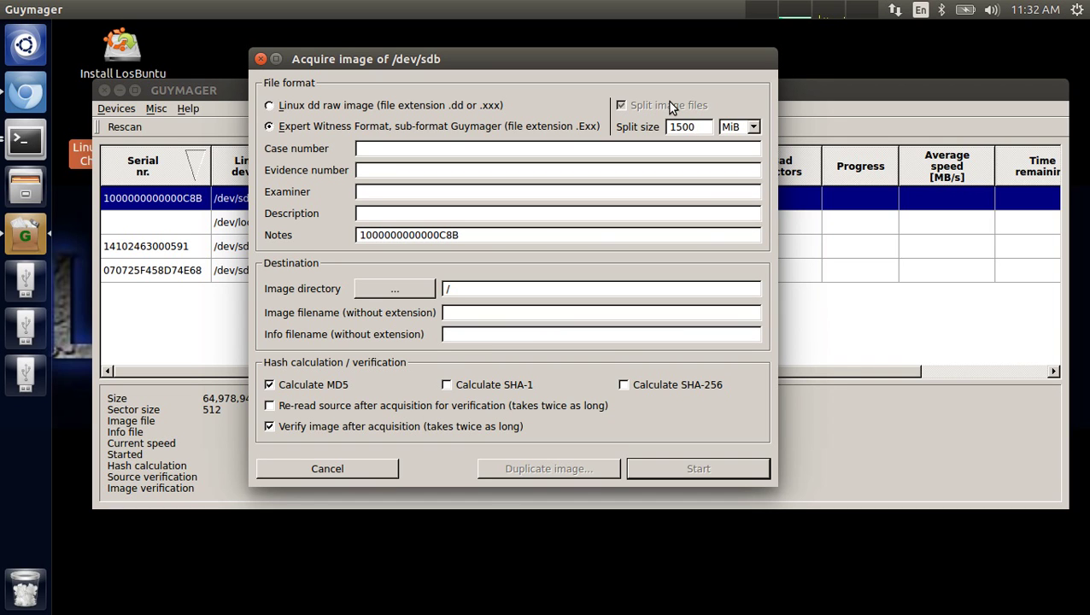
{"action": "left_click", "coordinate": [363, 149]}
{"action": "left_click", "coordinate": [399, 173]}
{"action": "left_click", "coordinate": [386, 150]}
{"action": "left_click", "coordinate": [400, 196]}
{"action": "left_click", "coordinate": [394, 149]}
- Set the image destination folder to /media/mtk/storage/
{"action": "left_click", "coordinate": [371, 292]}
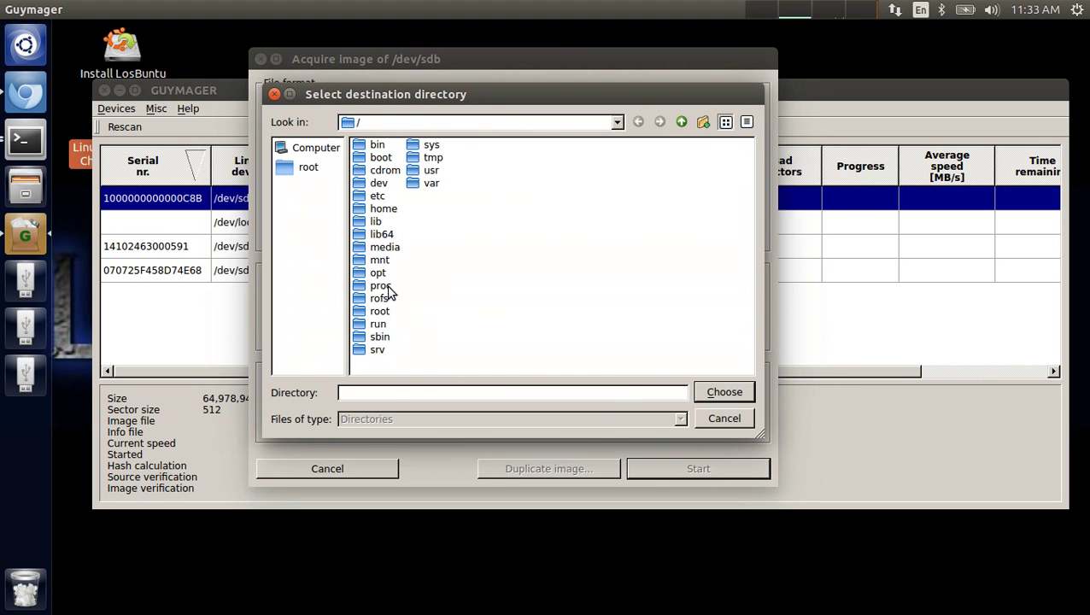
{"action": "double_click", "coordinate": [386, 248]}
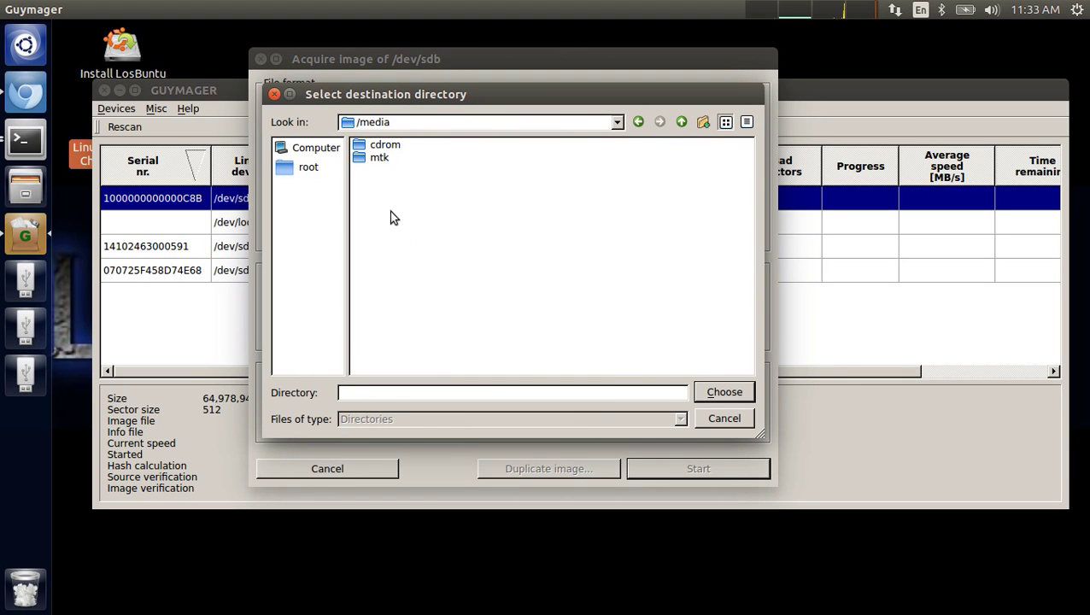
{"action": "double_click", "coordinate": [383, 158]}
{"action": "left_click", "coordinate": [387, 147]}
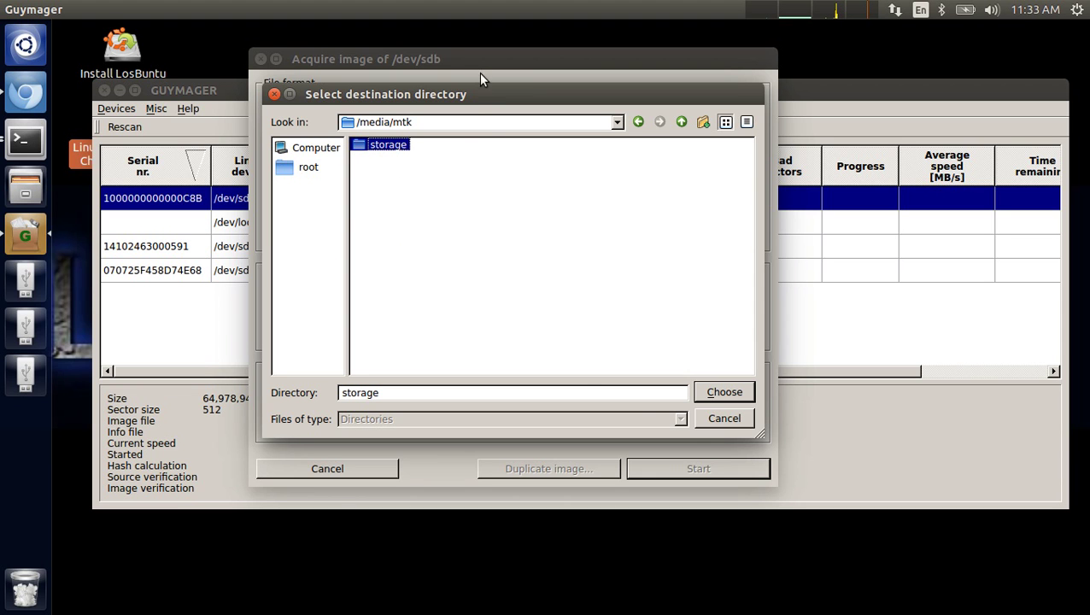
{"action": "left_click", "coordinate": [722, 392]}
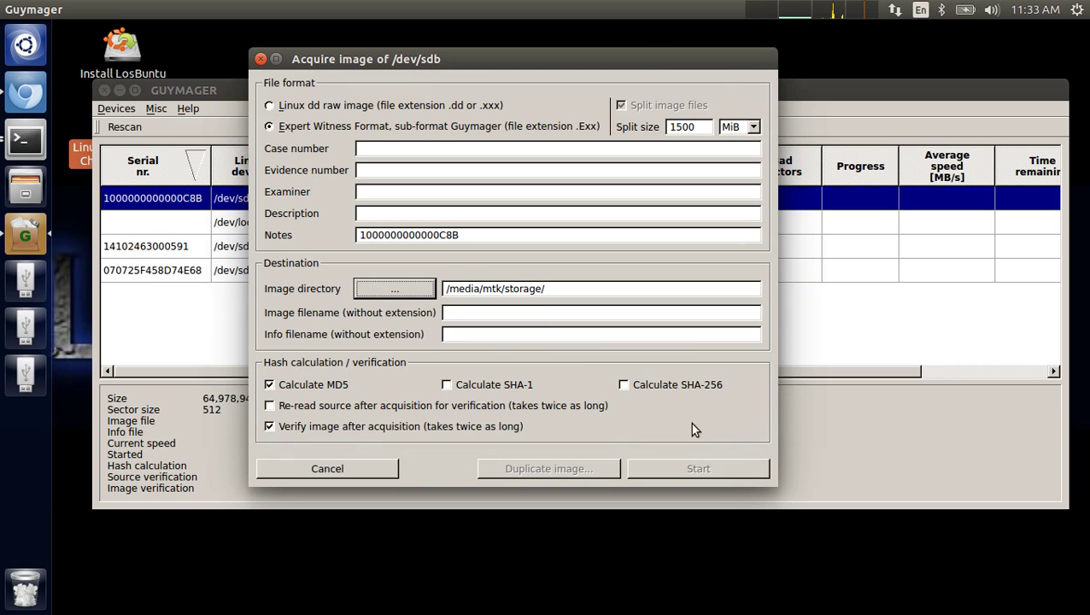
- Name the image file Evidencemedia23, correcting the typo 'Evidemmedia23'
{"action": "left_click", "coordinate": [529, 315]}
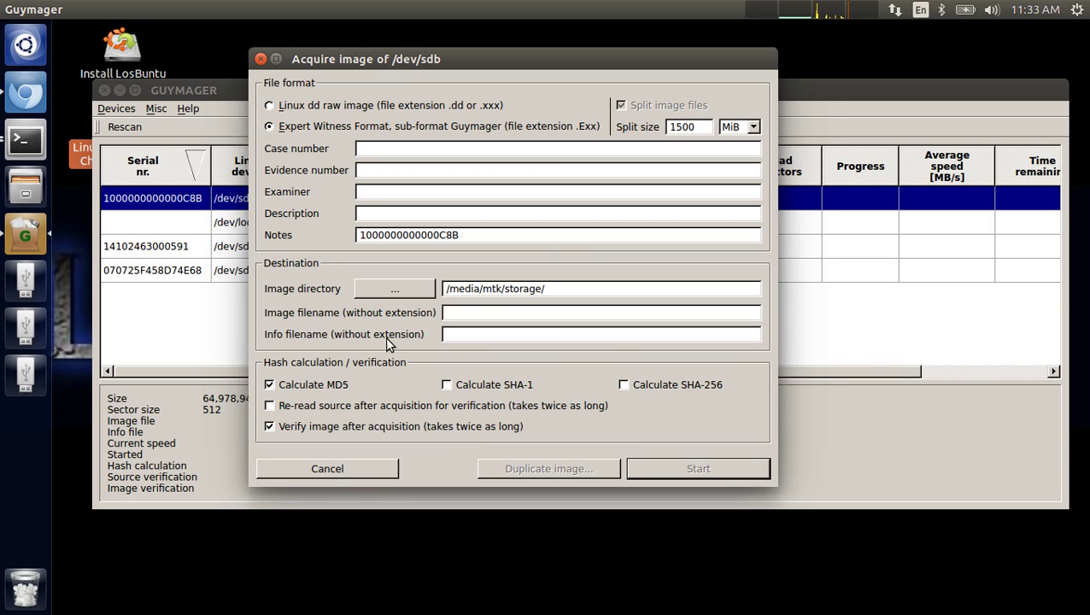
{"action": "type", "text": "Evid"}
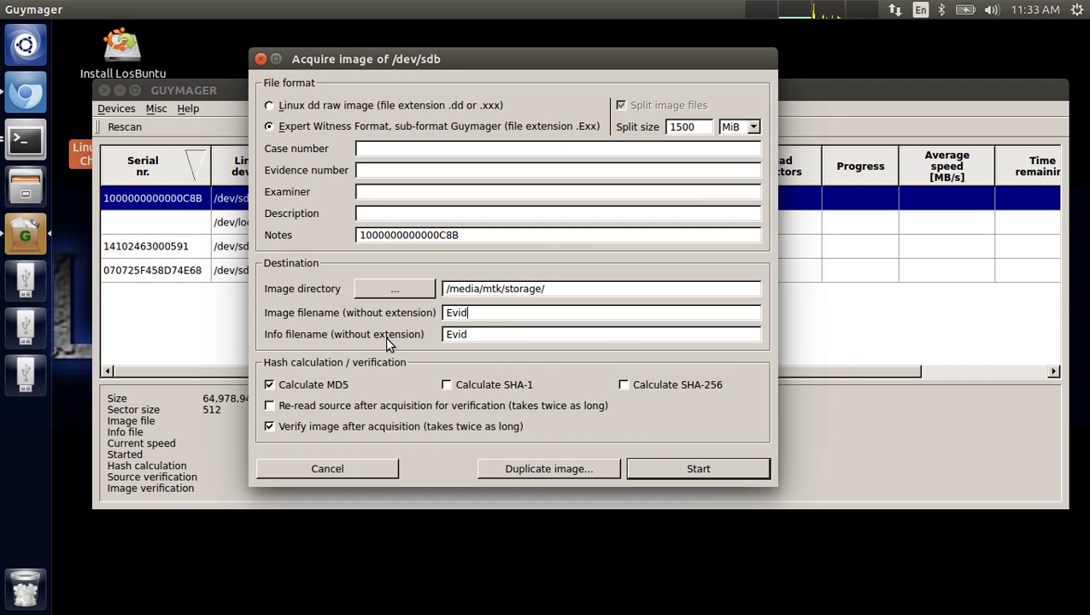
{"action": "type", "text": "emmedia"}
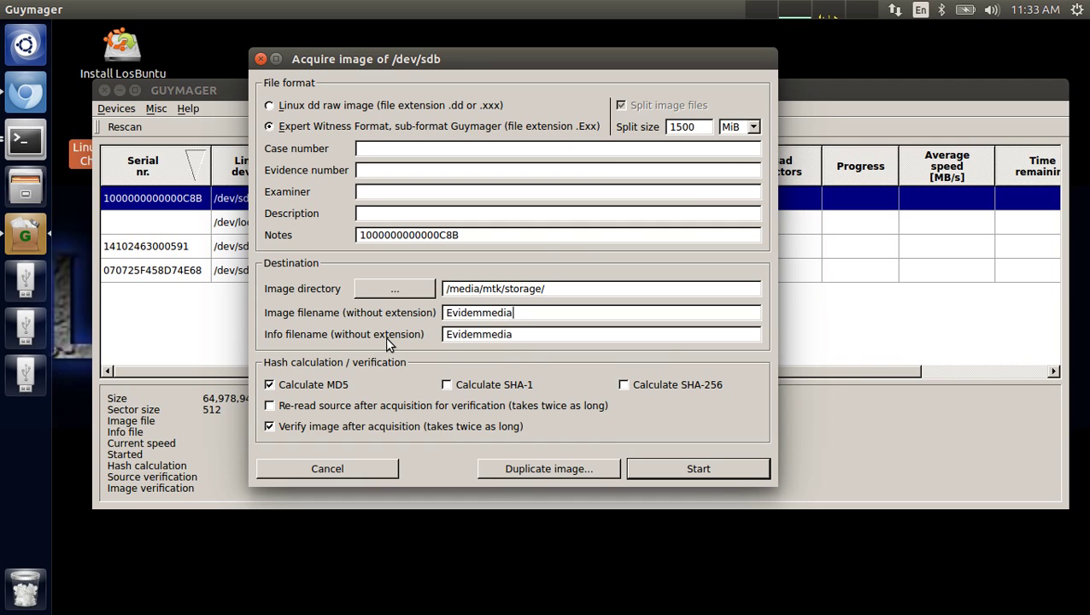
{"action": "type", "text": "23"}
{"action": "key", "text": "Left"}
{"action": "key", "text": "Left"}
{"action": "key", "text": "Left"}
{"action": "key", "text": "Left"}
{"action": "key", "text": "Left"}
{"action": "key", "text": "Left"}
{"action": "key", "text": "BackSpace"}
{"action": "type", "text": "nce"}
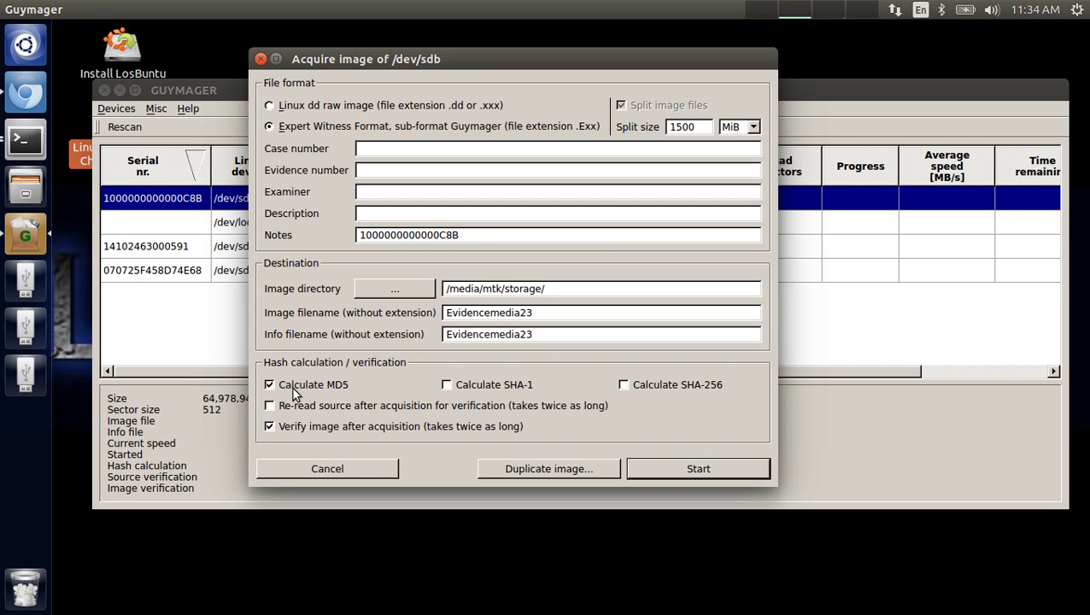
- Start the /dev/sdb acquisition and let it finish as 'Finished - Verified & ok'
{"action": "left_click", "coordinate": [660, 469]}
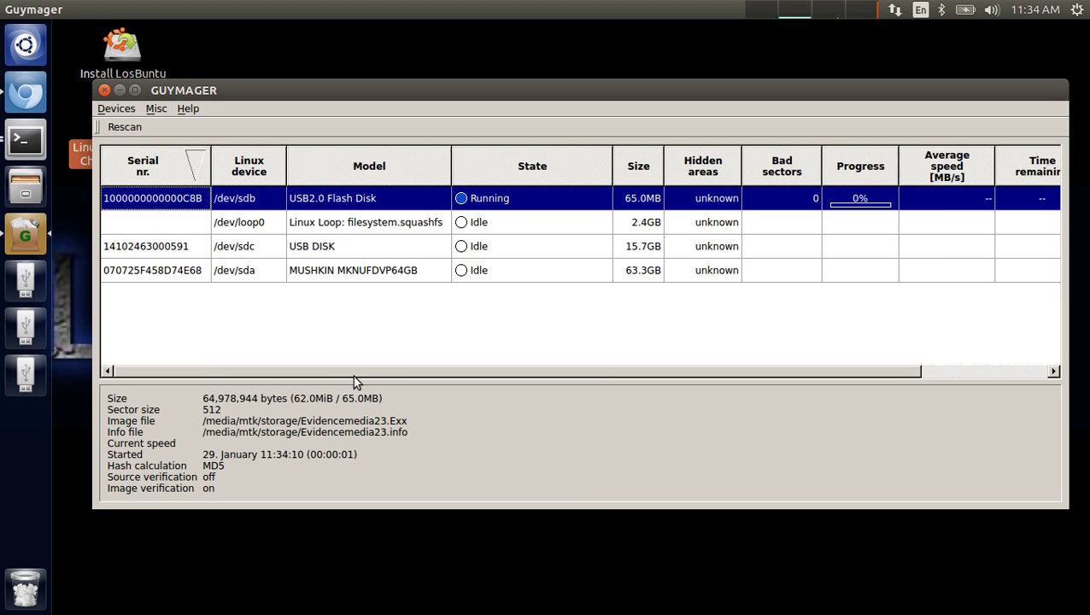
{"action": "left_click_drag", "start_coordinate": [350, 378], "coordinate": [396, 382]}
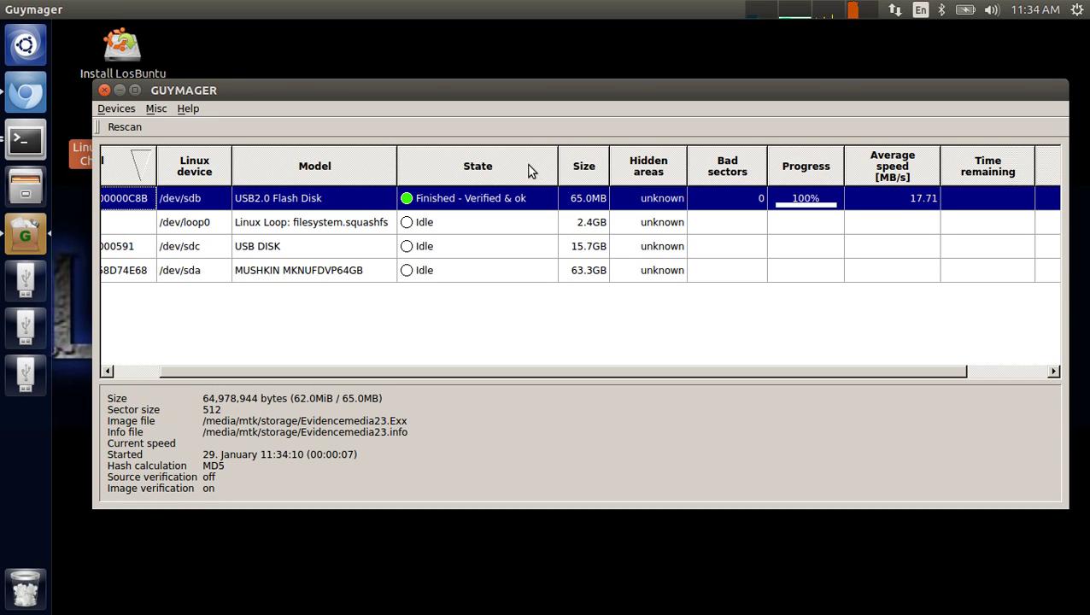
- Close Guymager, open the storage drive and trash evidence1.E01 and evidence1.info
{"action": "left_click", "coordinate": [104, 90]}
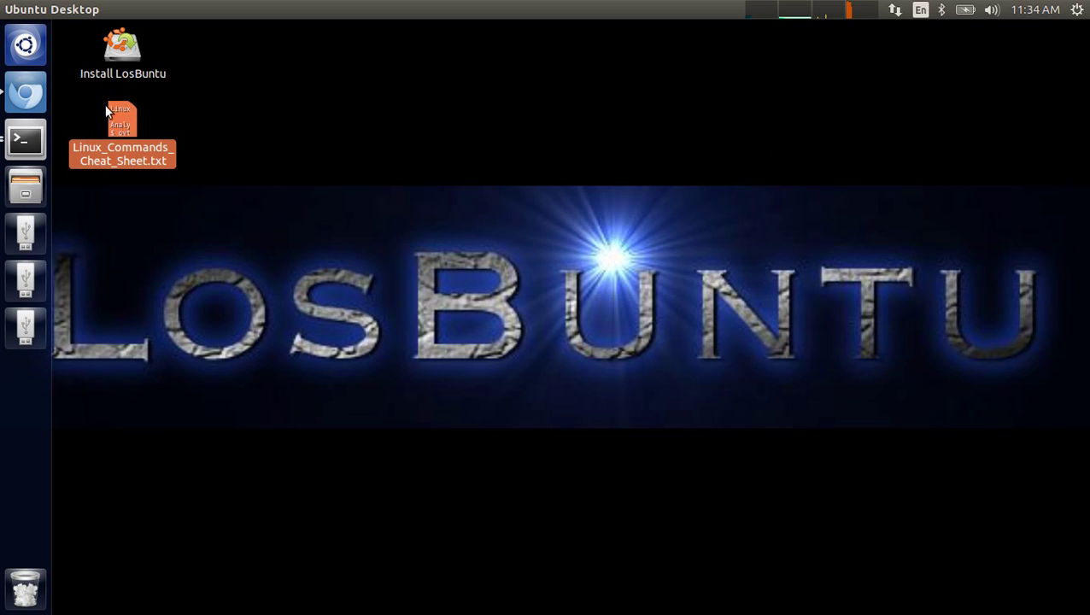
{"action": "left_click", "coordinate": [35, 319]}
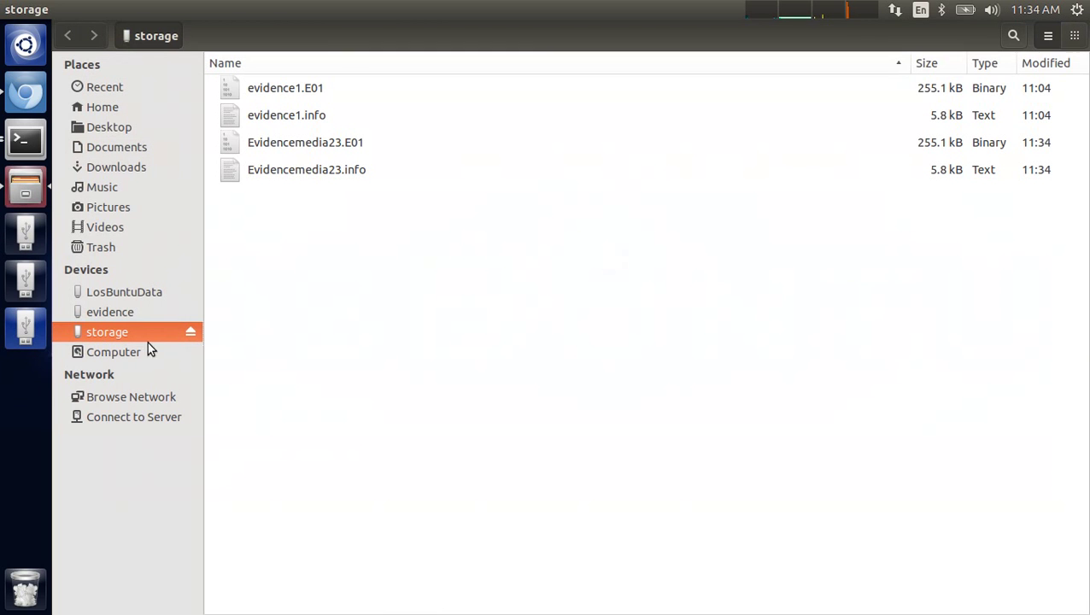
{"action": "left_click", "coordinate": [311, 86]}
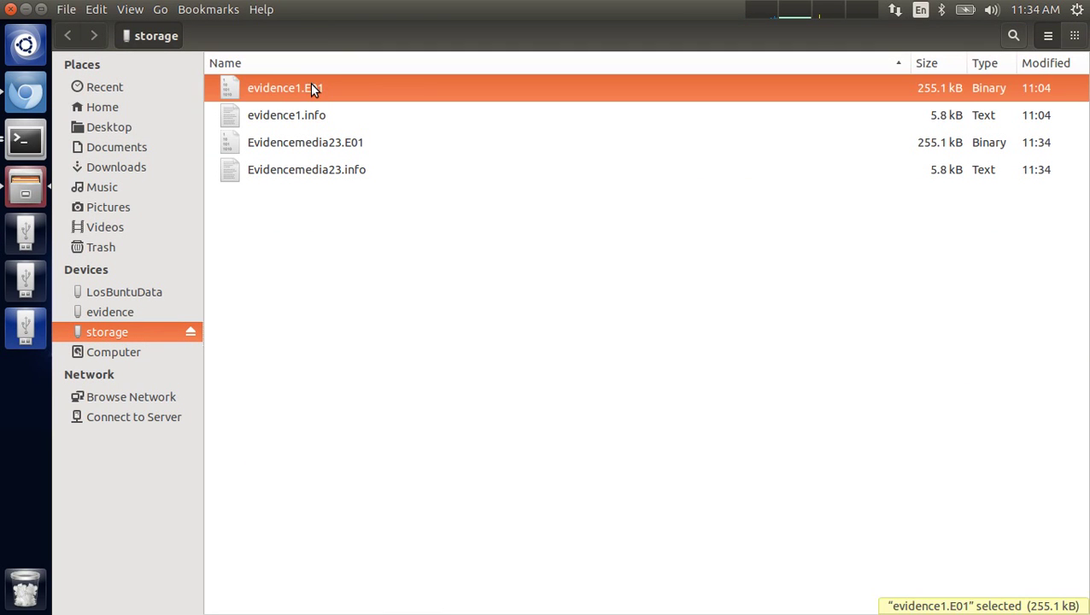
{"action": "left_click", "coordinate": [322, 118]}
{"action": "left_click", "coordinate": [312, 88]}
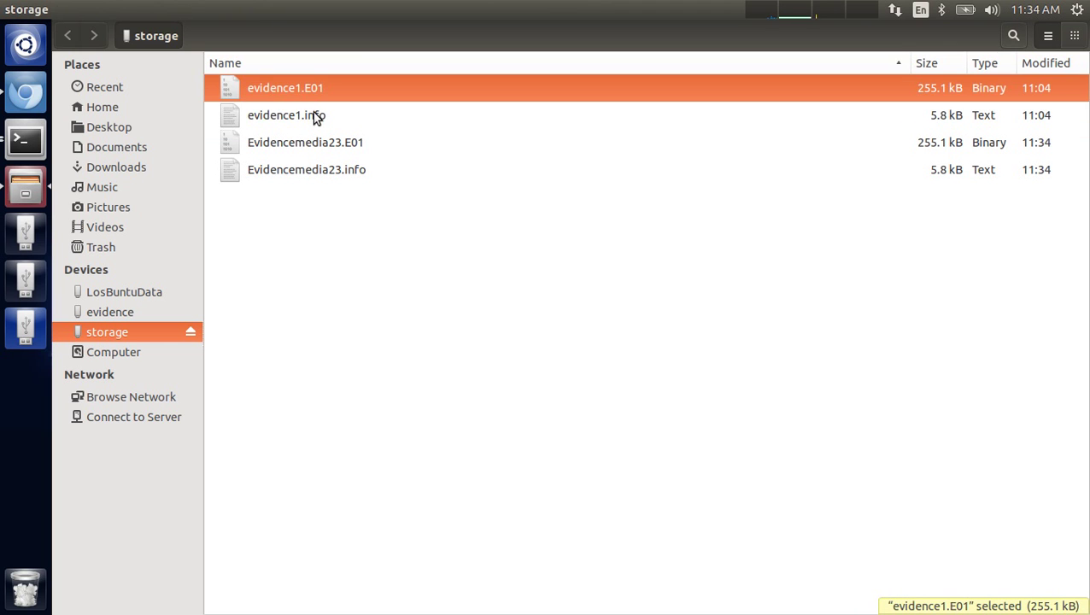
{"action": "left_click", "coordinate": [312, 115]}
{"action": "left_click", "coordinate": [305, 86], "text": "ctrl"}
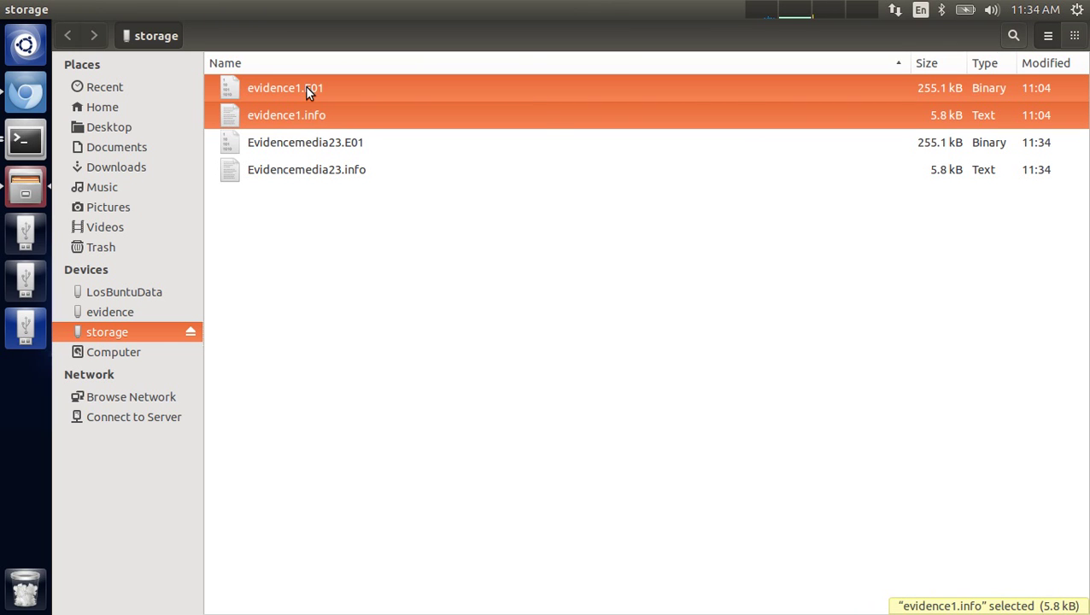
{"action": "right_click", "coordinate": [306, 87]}
{"action": "left_click", "coordinate": [327, 271]}
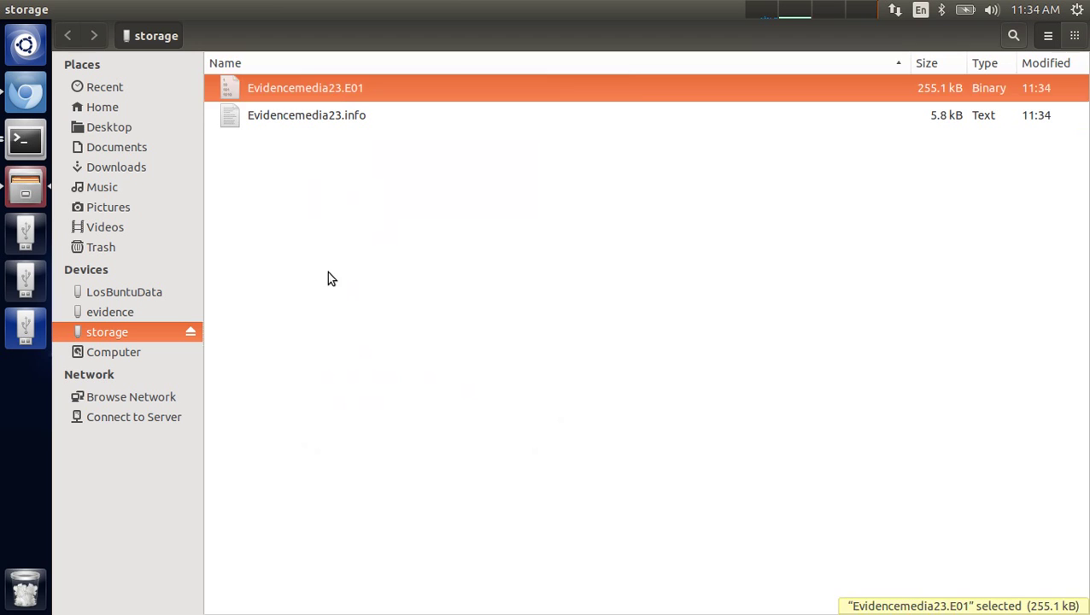
{"action": "left_click", "coordinate": [327, 272]}
- Select Evidencemedia23.info and bring up its context menu
{"action": "left_click", "coordinate": [292, 93]}
{"action": "left_click", "coordinate": [350, 120]}
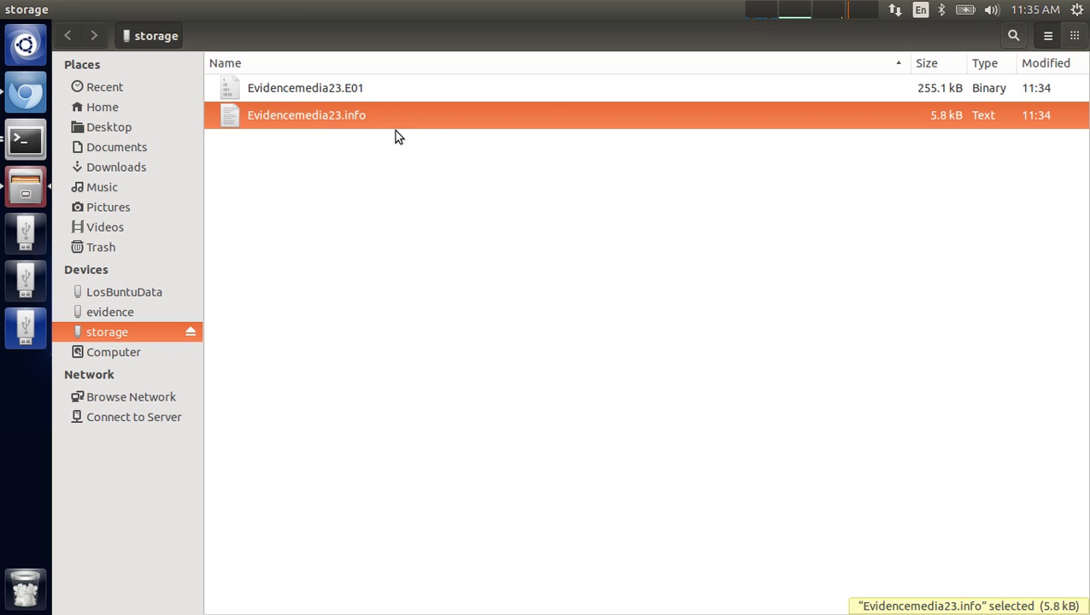
{"action": "right_click", "coordinate": [392, 117]}
{"action": "left_click", "coordinate": [432, 122]}
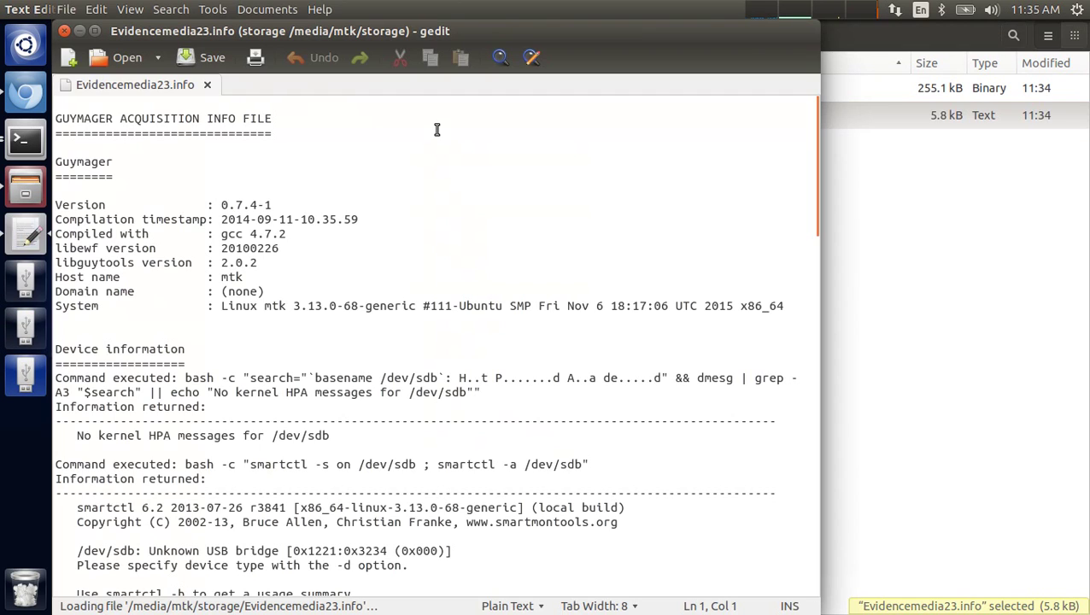
{"action": "left_click_drag", "start_coordinate": [384, 33], "coordinate": [445, 33]}
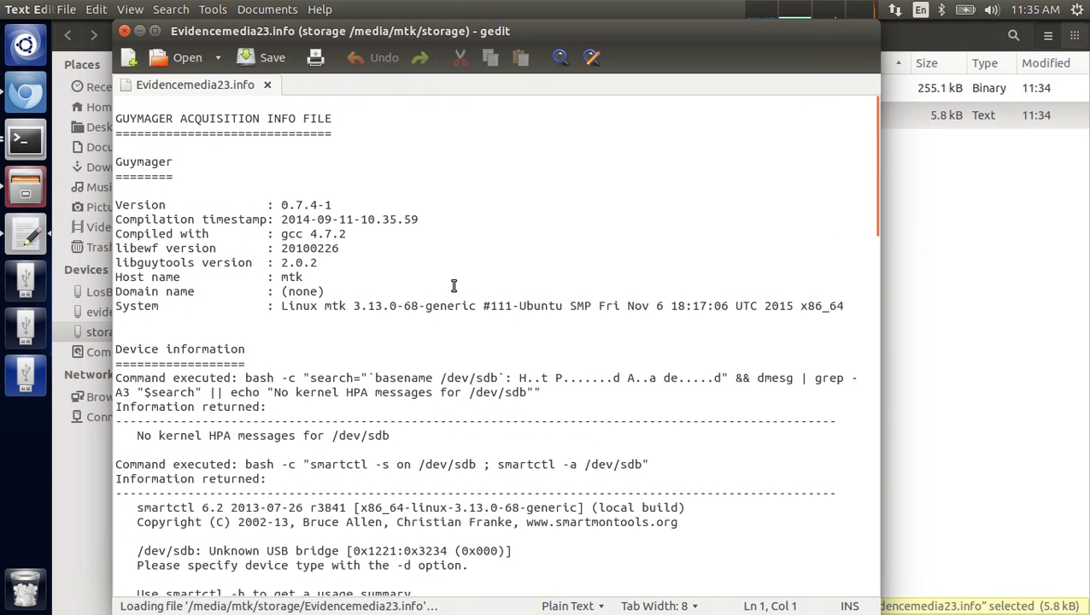
{"action": "scroll", "coordinate": [449, 297], "scroll_direction": "down", "scroll_amount": 4}
{"action": "scroll", "coordinate": [448, 299], "scroll_direction": "up", "scroll_amount": 4}
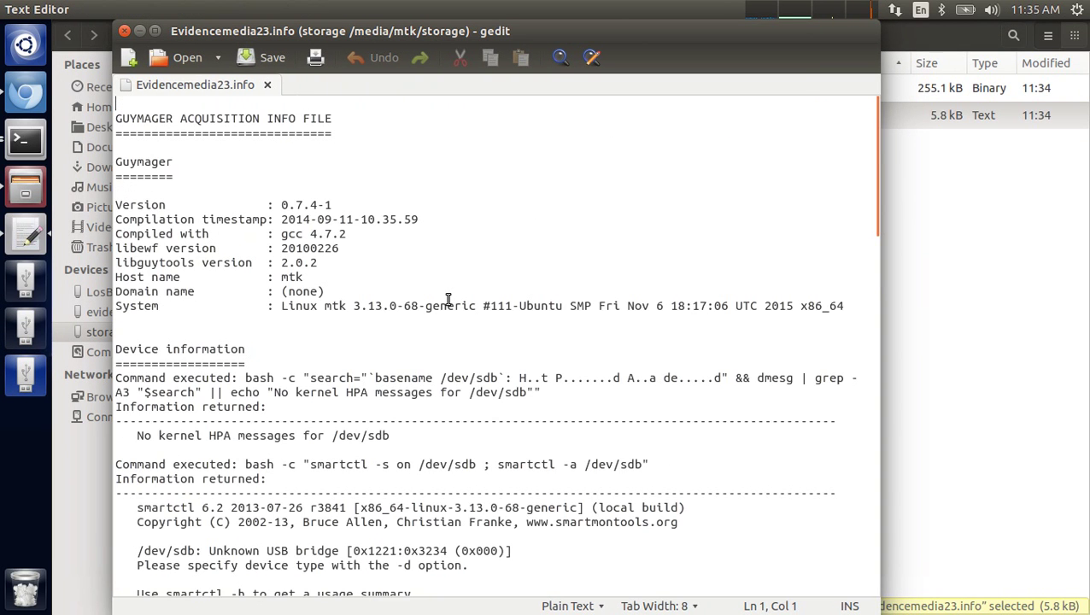
{"action": "scroll", "coordinate": [448, 298], "scroll_direction": "down", "scroll_amount": 20}
{"action": "scroll", "coordinate": [448, 299], "scroll_direction": "down", "scroll_amount": 3}
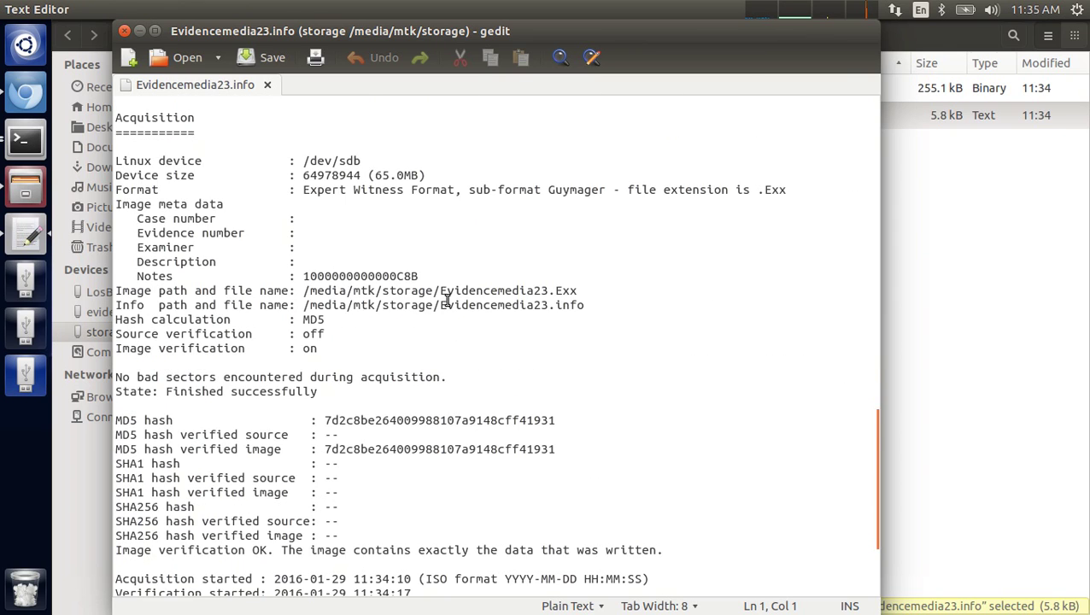
{"action": "scroll", "coordinate": [447, 299], "scroll_direction": "down", "scroll_amount": 2}
{"action": "scroll", "coordinate": [445, 300], "scroll_direction": "up", "scroll_amount": 5}
{"action": "scroll", "coordinate": [431, 302], "scroll_direction": "down", "scroll_amount": 6}
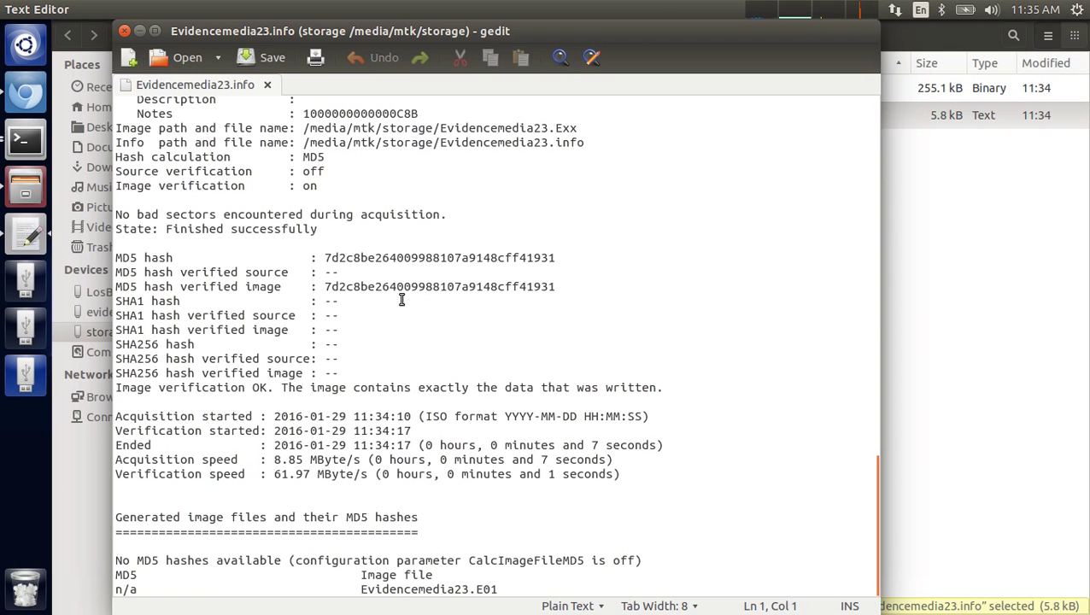
{"action": "double_click", "coordinate": [399, 257]}
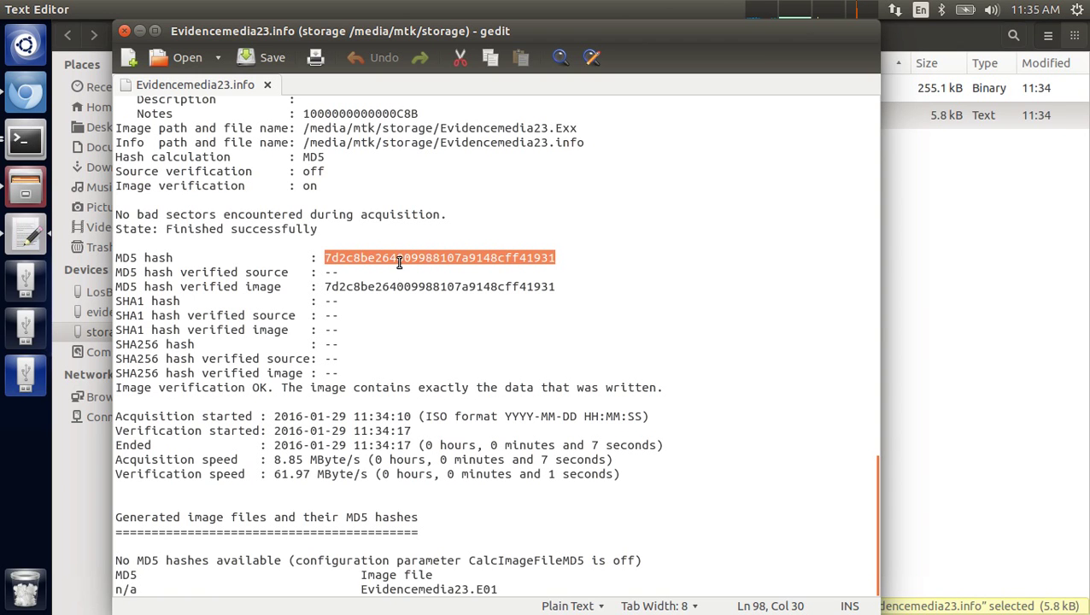
{"action": "double_click", "coordinate": [486, 287]}
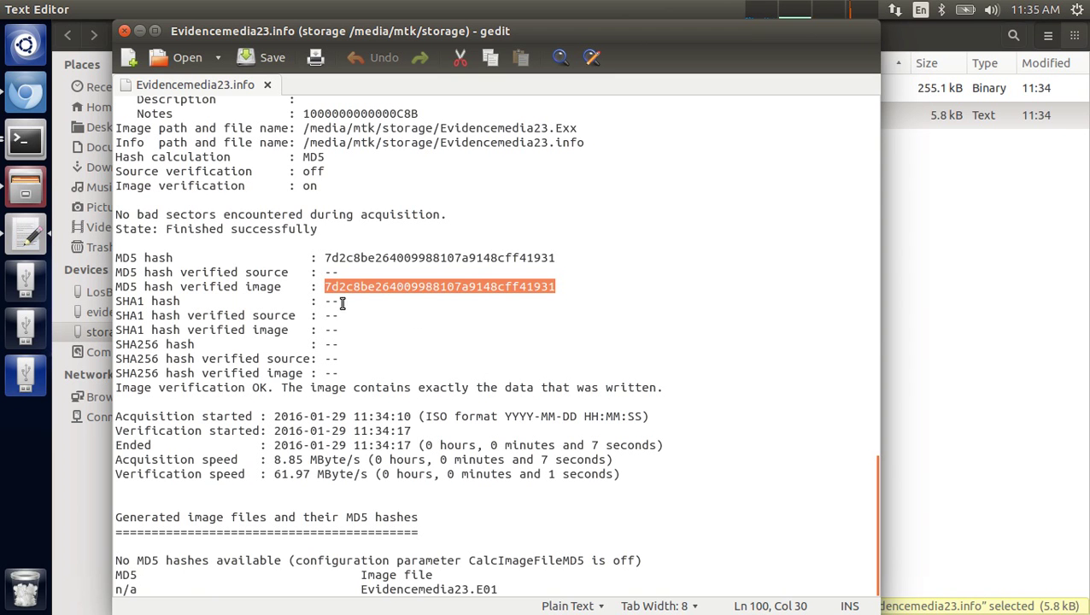
- Compare the terminal's /dev/sdb md5sum with the info-file hash, then bring up the ~/Videos terminal
{"action": "left_click", "coordinate": [124, 31]}
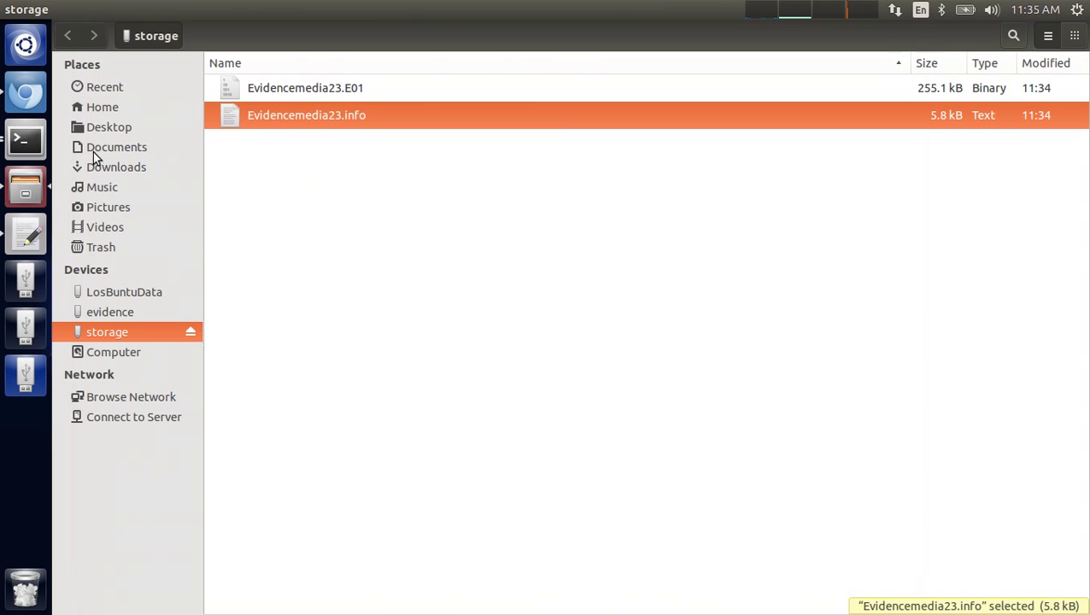
{"action": "left_click", "coordinate": [26, 8]}
{"action": "left_click_drag", "start_coordinate": [170, 41], "coordinate": [378, 40]}
{"action": "left_click", "coordinate": [26, 138]}
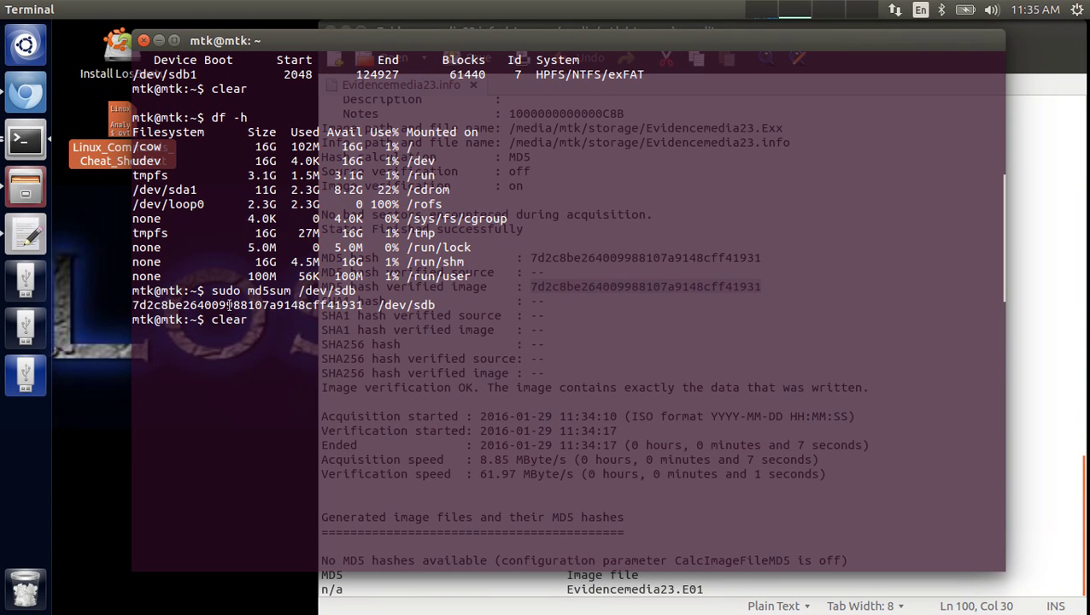
{"action": "double_click", "coordinate": [232, 307]}
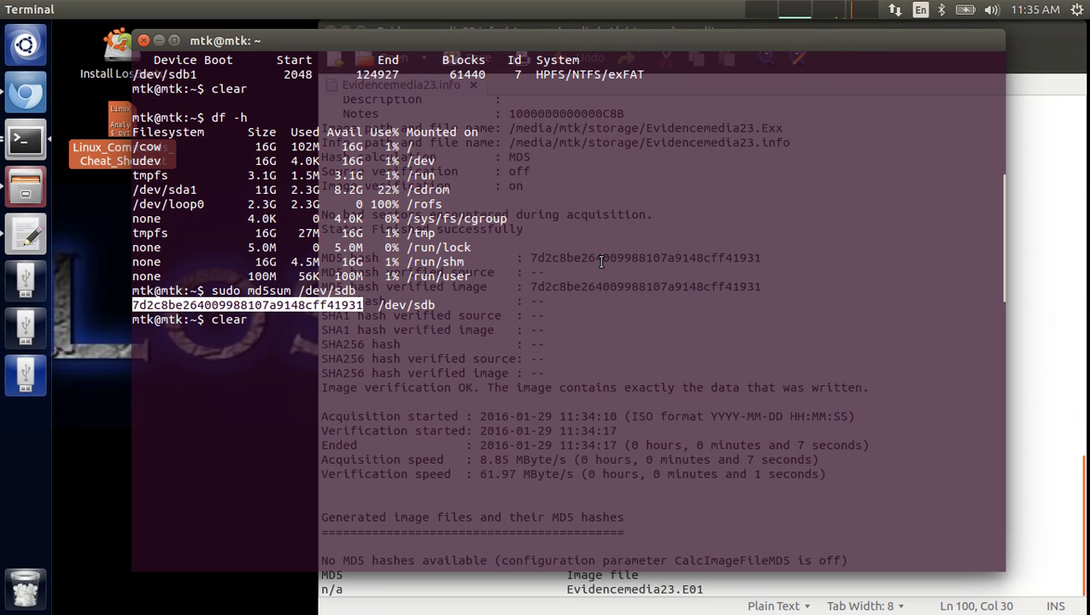
{"action": "left_click", "coordinate": [24, 139]}
{"action": "left_click", "coordinate": [558, 348]}
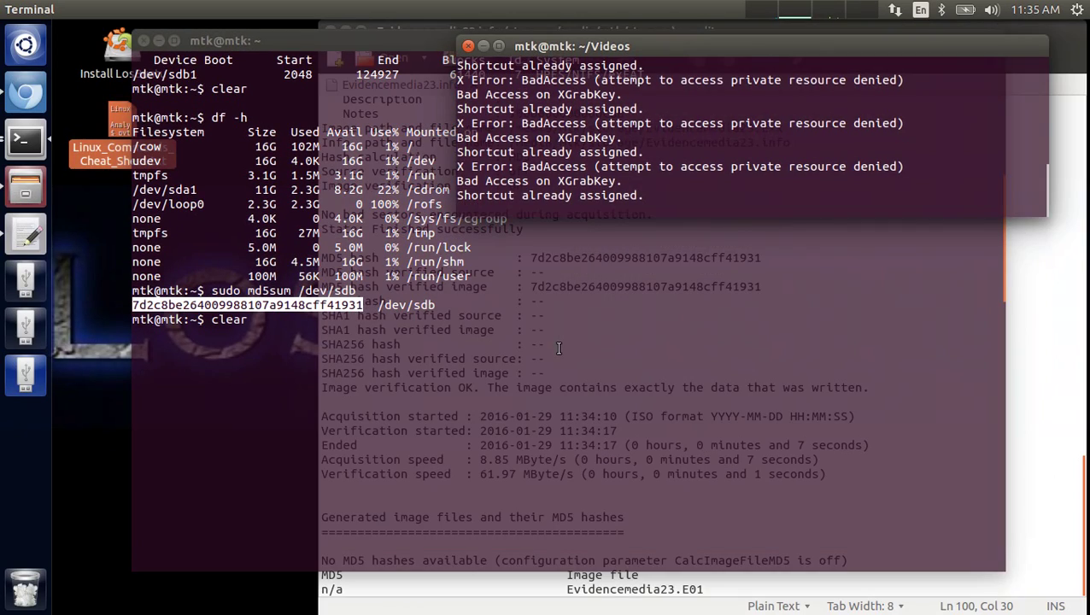